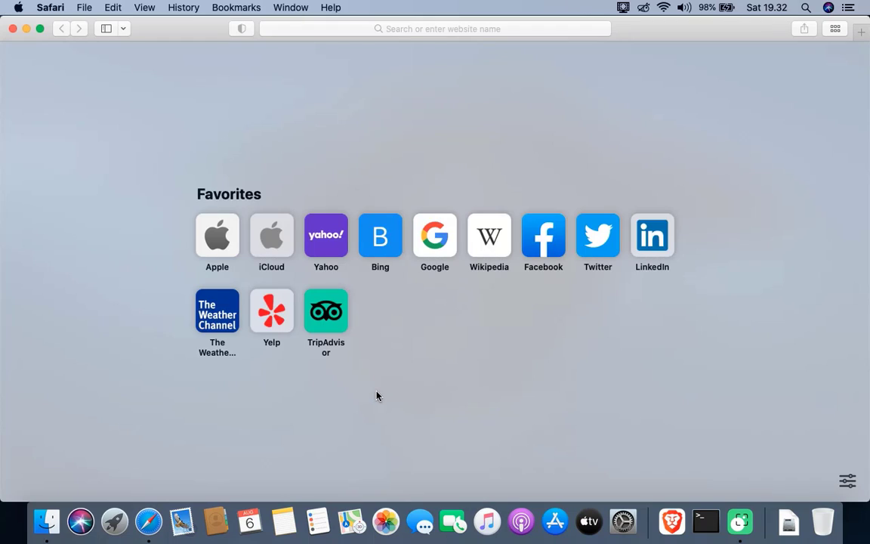
- Search Google for "b43 firmware lwfinger" and open the lwfinger.com index of /b43-firmware
{"action": "left_click", "coordinate": [427, 257]}
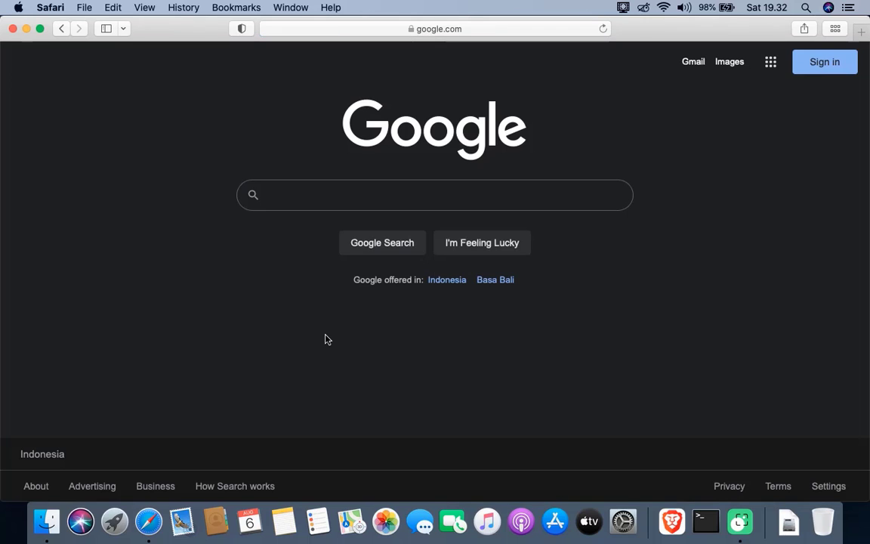
{"action": "type", "text": "b43 firmware "}
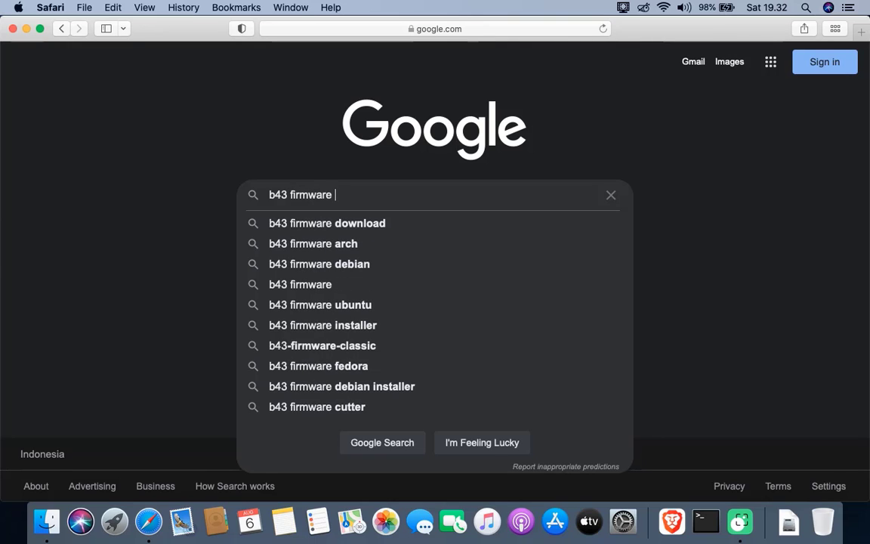
{"action": "type", "text": "lw"}
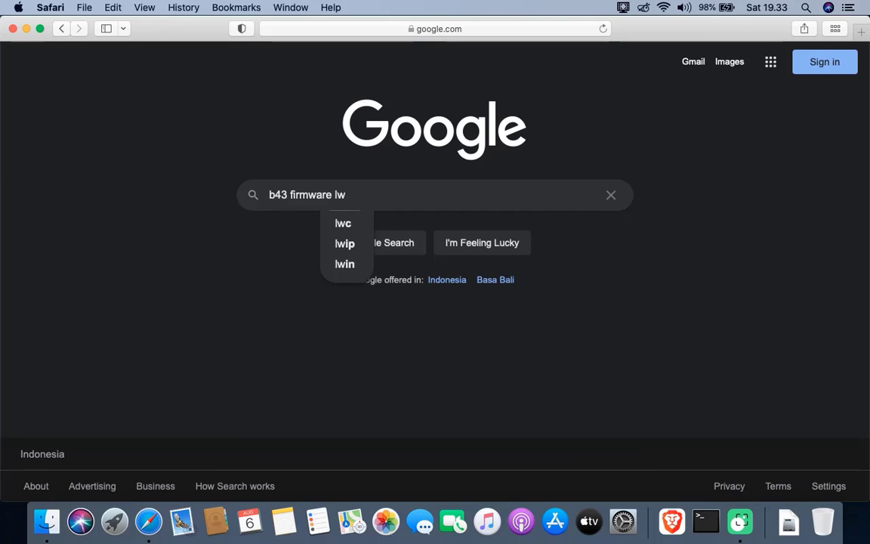
{"action": "type", "text": "finger"}
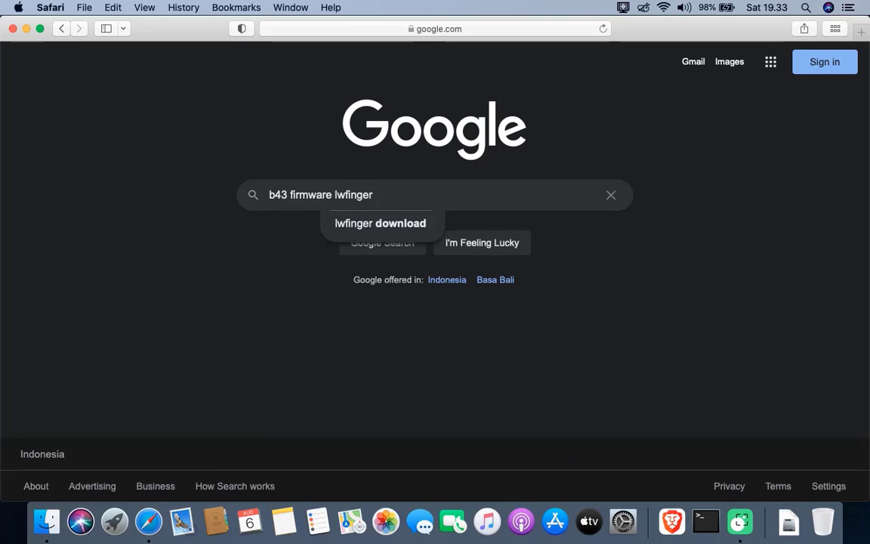
{"action": "key", "text": "Return"}
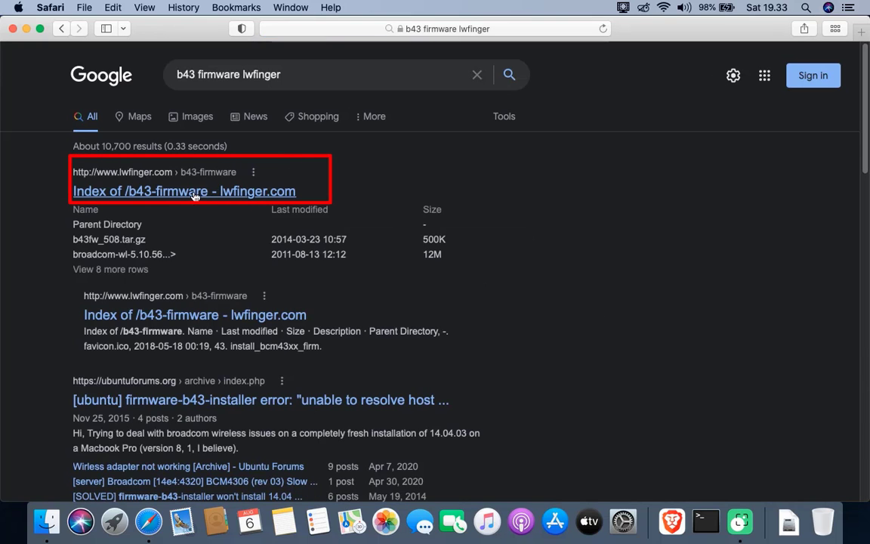
{"action": "left_click", "coordinate": [219, 194]}
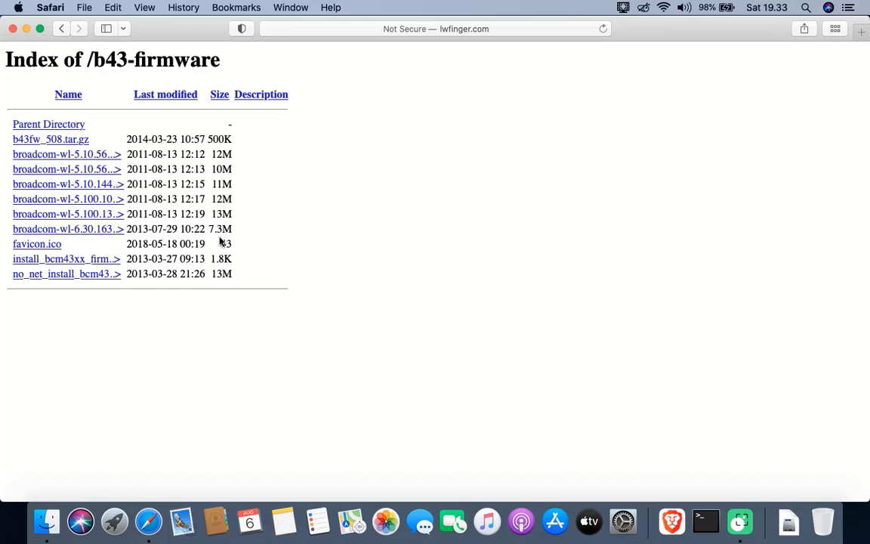
{"action": "left_click", "coordinate": [86, 230]}
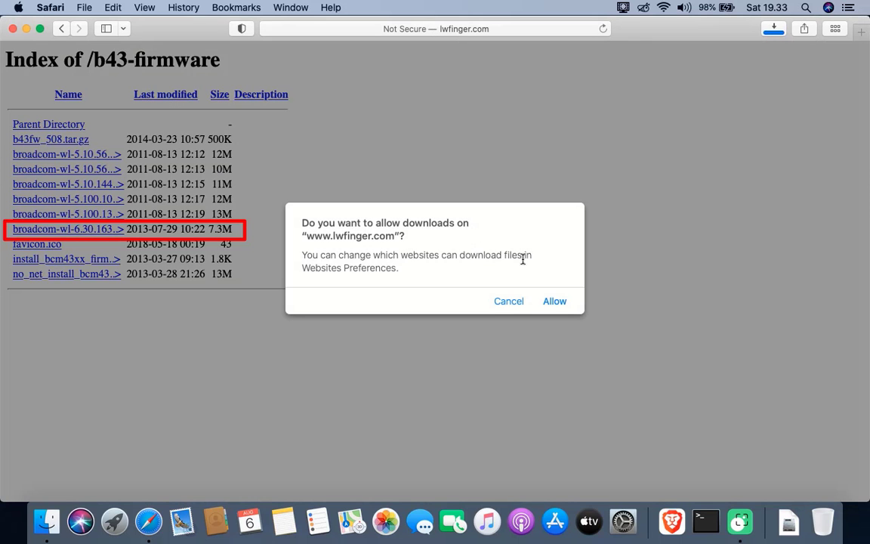
{"action": "left_click", "coordinate": [555, 302]}
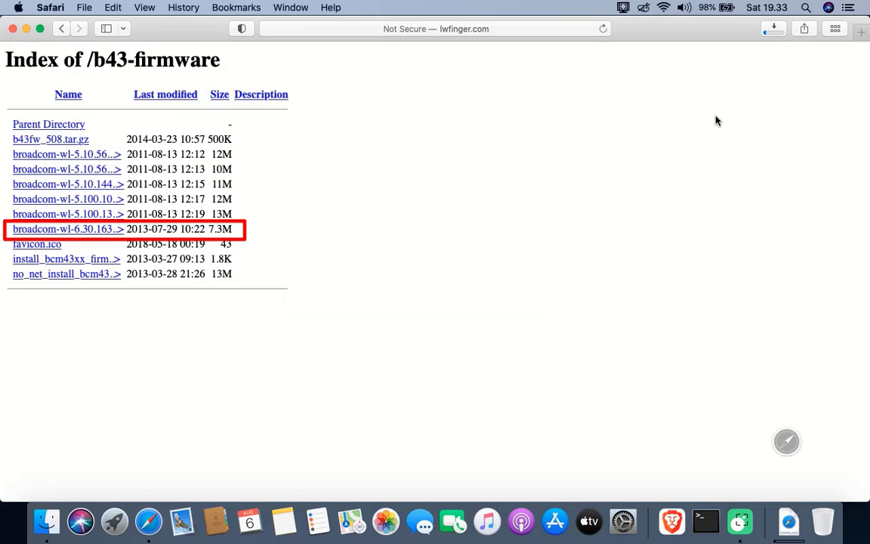
{"action": "left_click", "coordinate": [767, 33]}
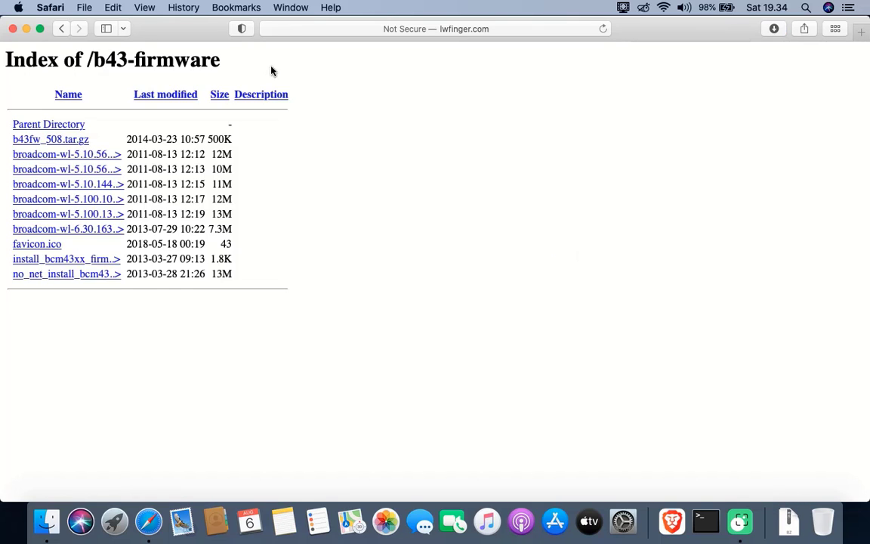
- In a new browser tab, search Google for "b43 fwcutter" and open the Debian stretch package details page
{"action": "left_click", "coordinate": [81, 8]}
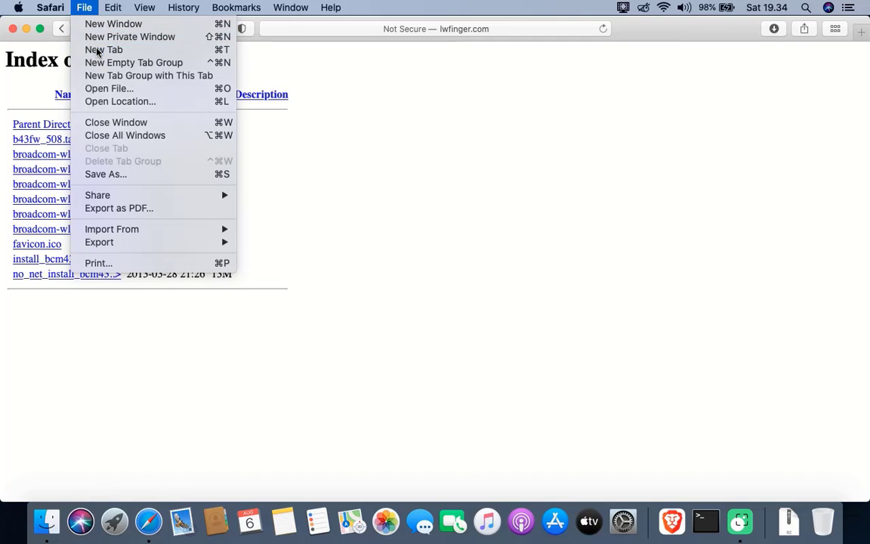
{"action": "left_click", "coordinate": [98, 50]}
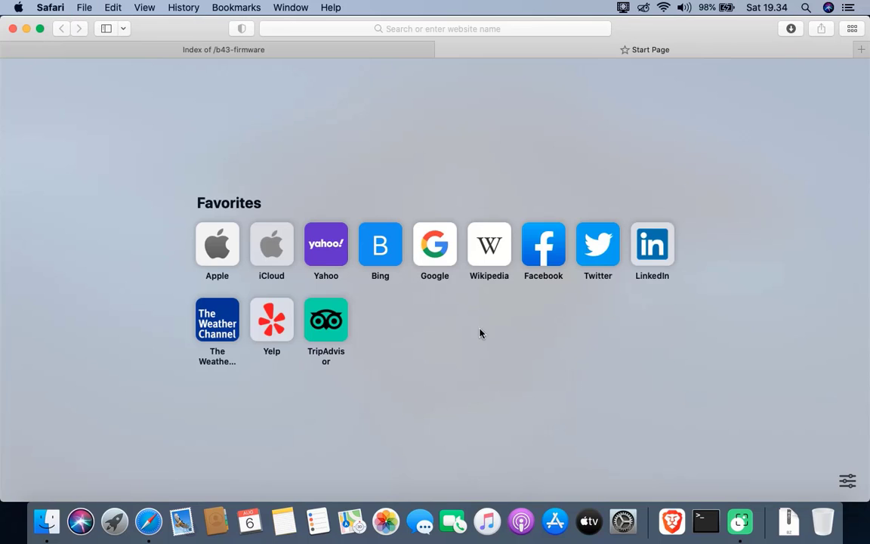
{"action": "left_click", "coordinate": [424, 254]}
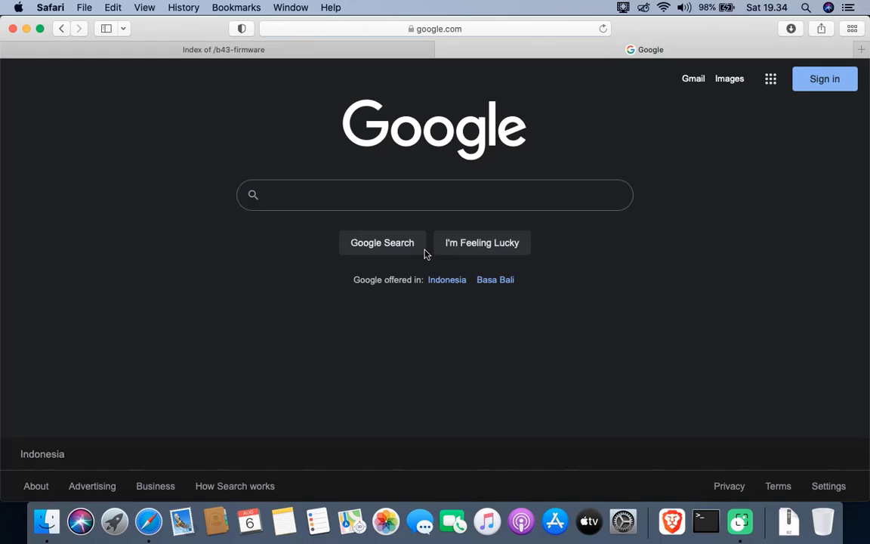
{"action": "type", "text": "b43"}
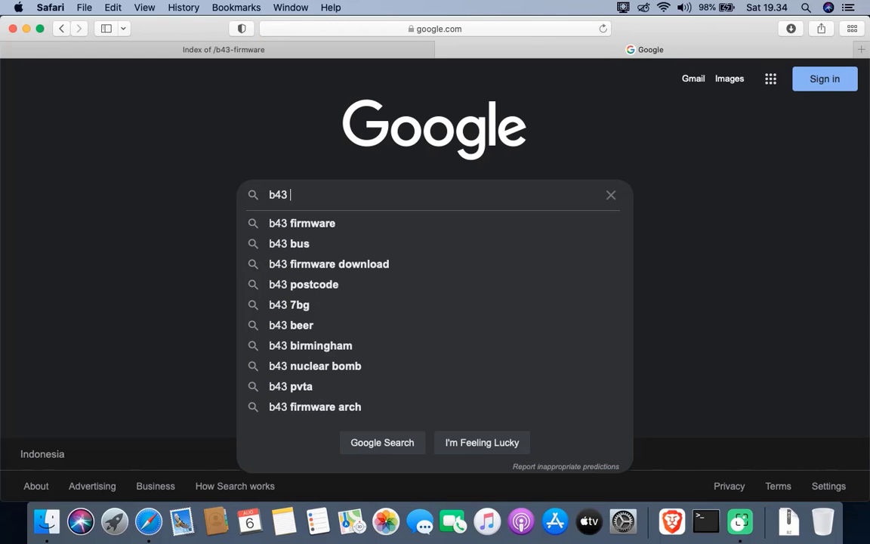
{"action": "type", "text": " f"}
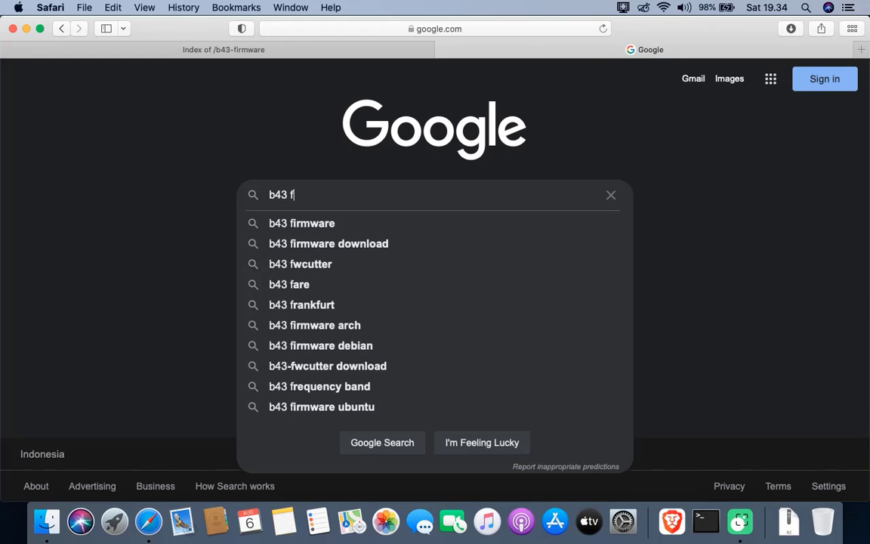
{"action": "type", "text": "wcutter"}
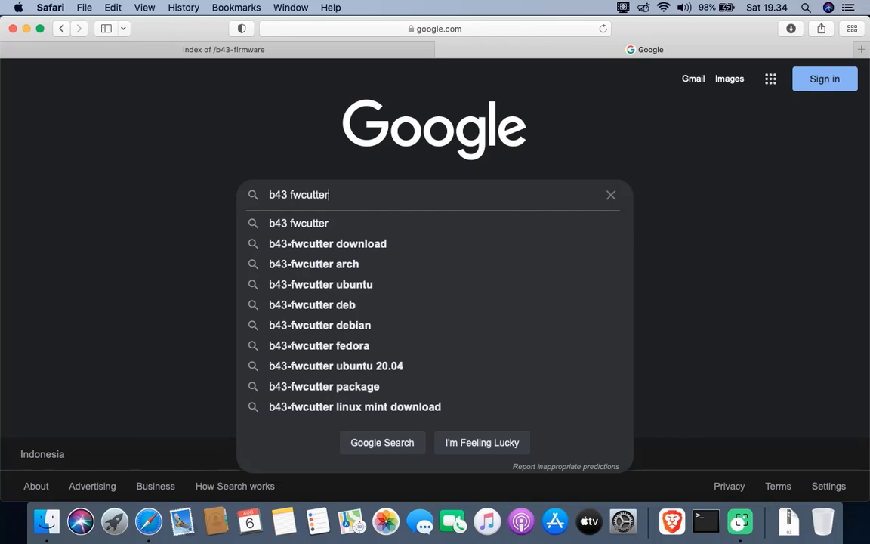
{"action": "key", "text": "Return"}
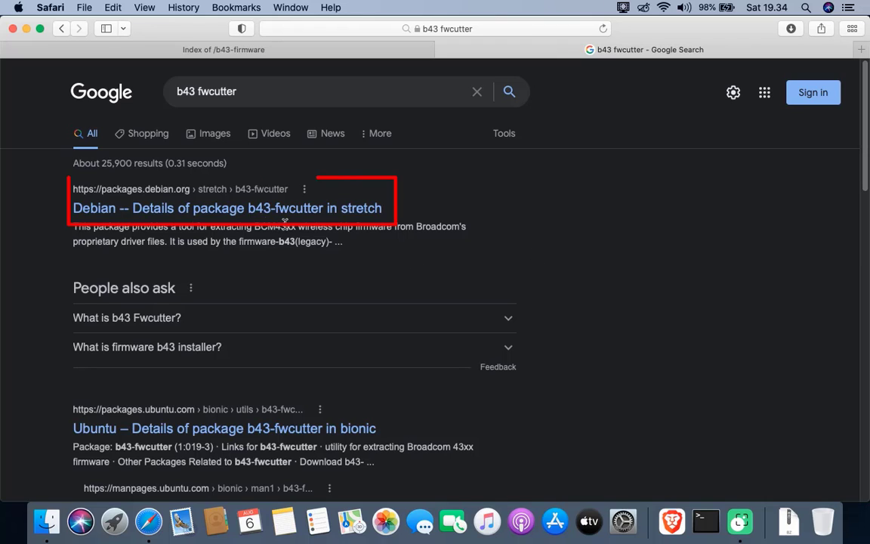
{"action": "left_click", "coordinate": [229, 209]}
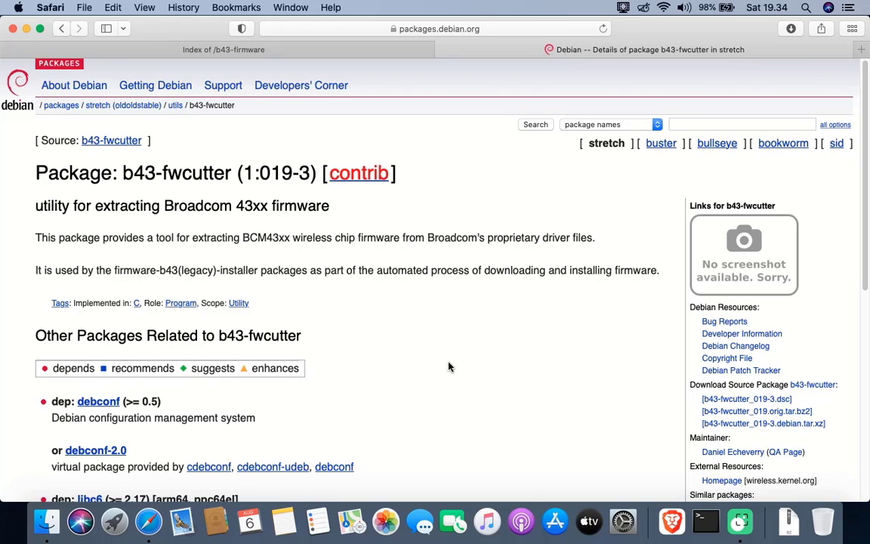
- Download the amd64 b43-fwcutter package from the http.us.debian.org/debian mirror, allowing downloads from packages.debian.org
{"action": "scroll", "coordinate": [448, 353], "scroll_direction": "down", "scroll_amount": 2}
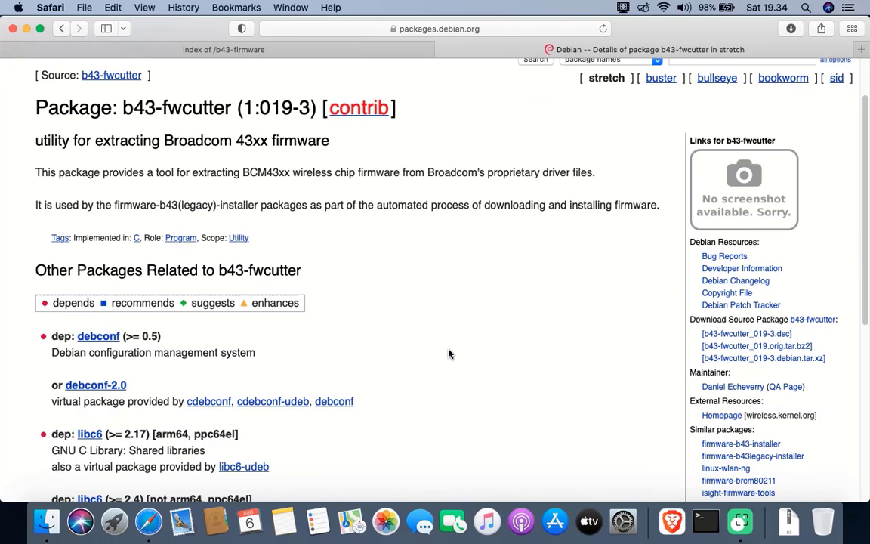
{"action": "scroll", "coordinate": [450, 354], "scroll_direction": "down", "scroll_amount": 9}
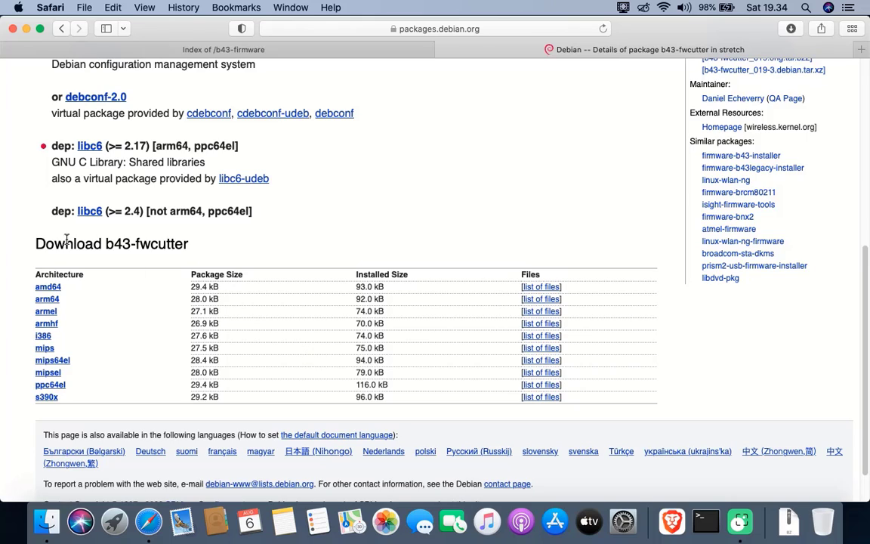
{"action": "left_click_drag", "start_coordinate": [35, 243], "coordinate": [192, 242]}
{"action": "left_click", "coordinate": [221, 250]}
{"action": "left_click", "coordinate": [50, 288]}
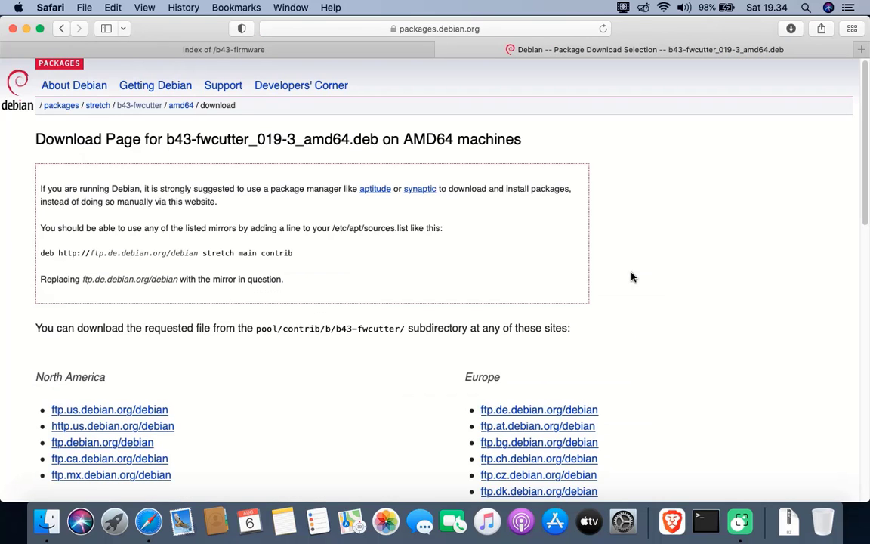
{"action": "scroll", "coordinate": [633, 277], "scroll_direction": "down", "scroll_amount": 5}
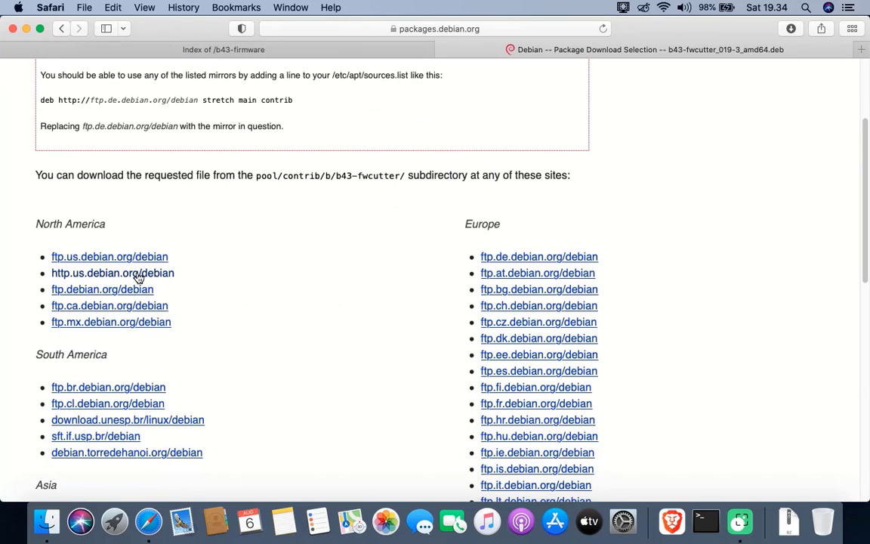
{"action": "left_click", "coordinate": [138, 276]}
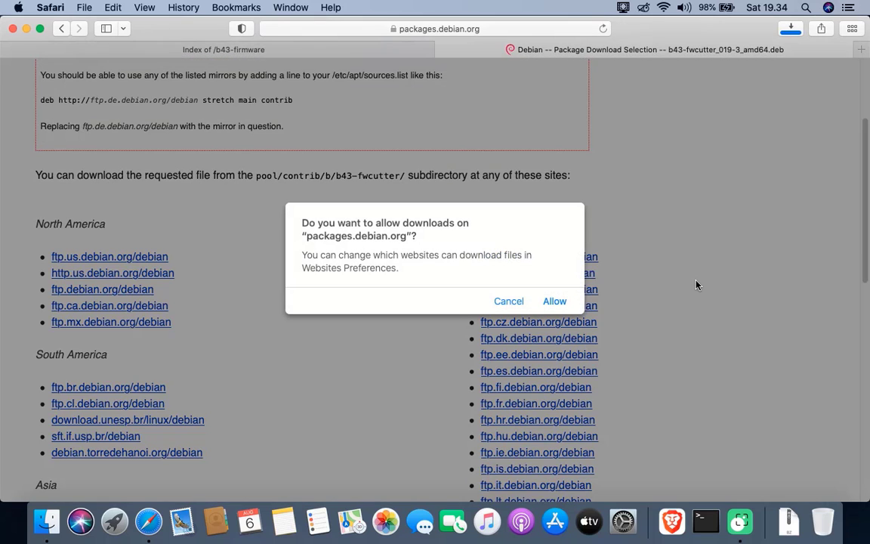
{"action": "left_click", "coordinate": [555, 301]}
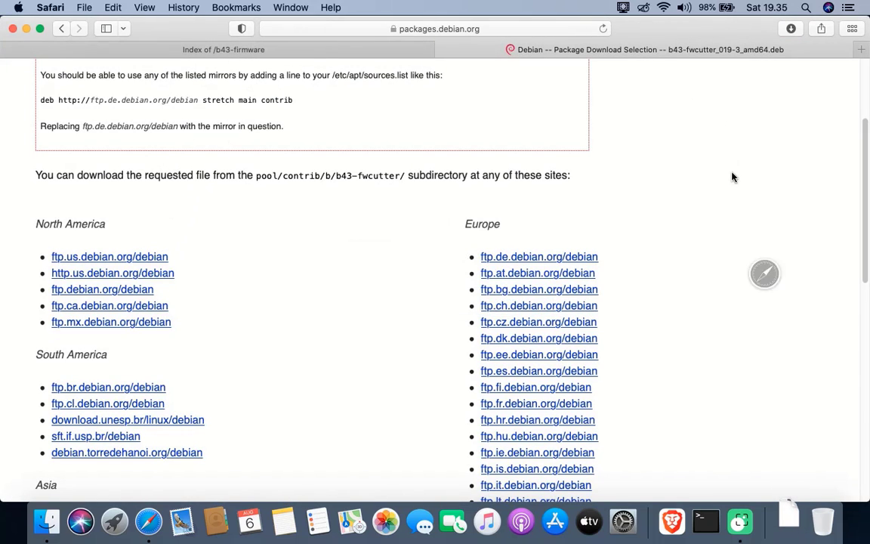
- Reveal the downloads in Finder and move broadcom-wl-6.30.163.46.tar.bz2 and b43-fwcutter_019-3_amd64.deb to the desktop, closing the browser and Downloads windows
{"action": "left_click", "coordinate": [790, 30]}
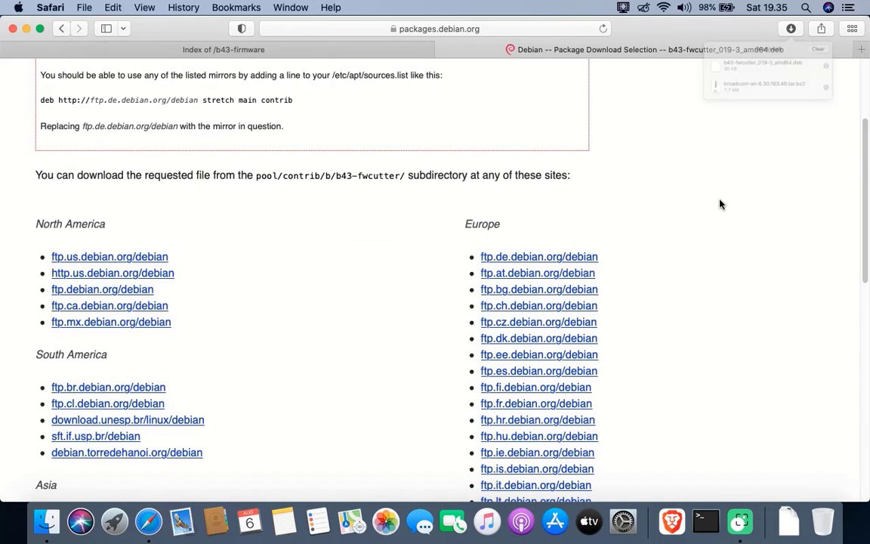
{"action": "left_click", "coordinate": [851, 123]}
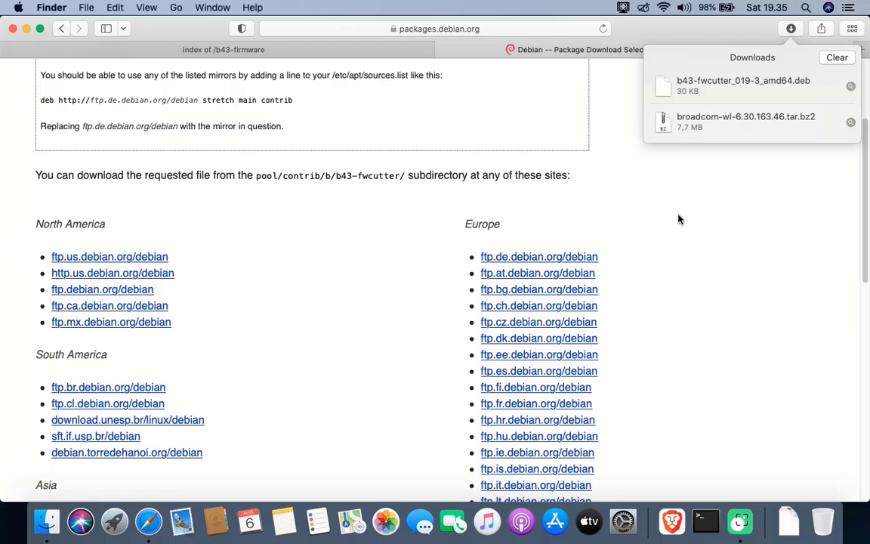
{"action": "left_click", "coordinate": [13, 28]}
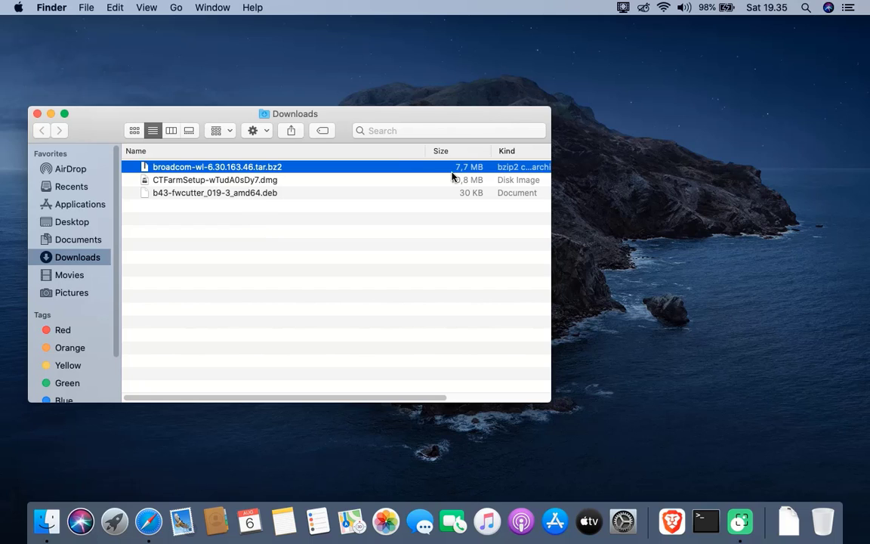
{"action": "left_click", "coordinate": [244, 195], "text": "super"}
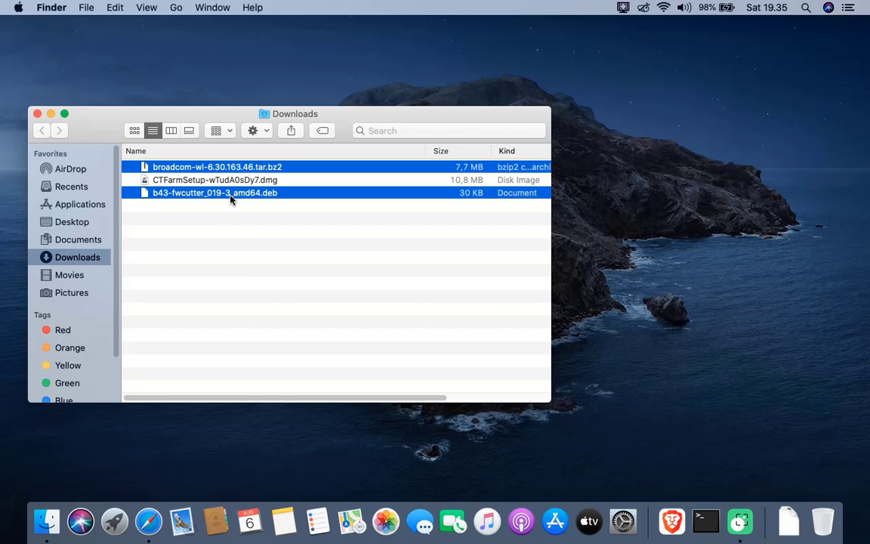
{"action": "left_click_drag", "start_coordinate": [233, 198], "coordinate": [741, 245]}
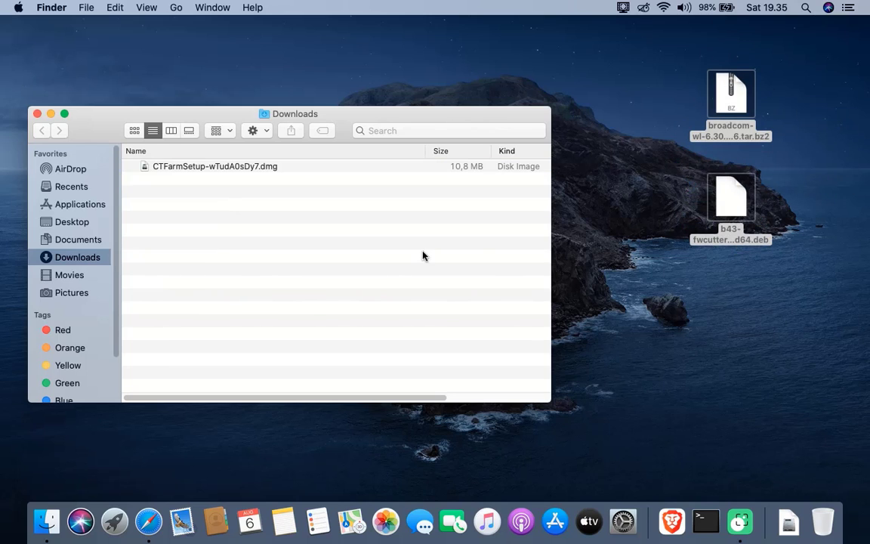
{"action": "left_click", "coordinate": [36, 115]}
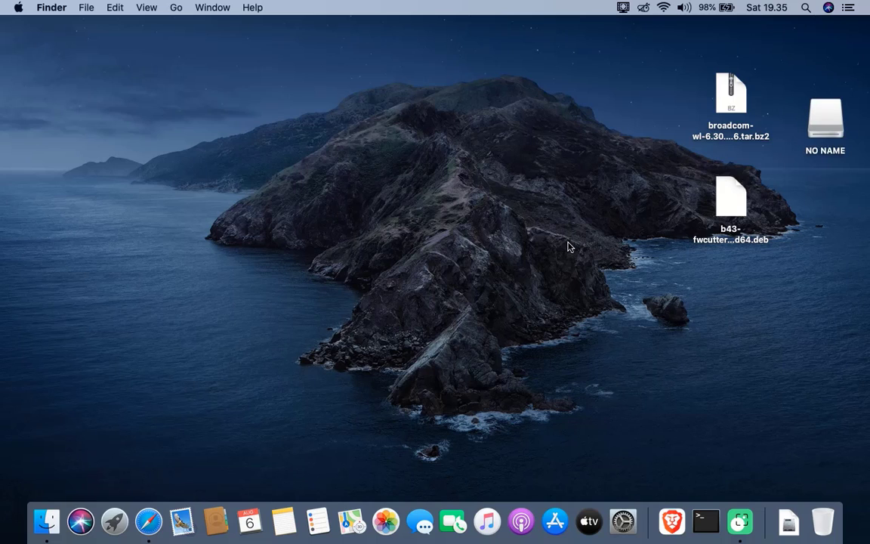
- Open Disk Utility from the Other apps folder and set its sidebar to show all devices
{"action": "left_click", "coordinate": [830, 155]}
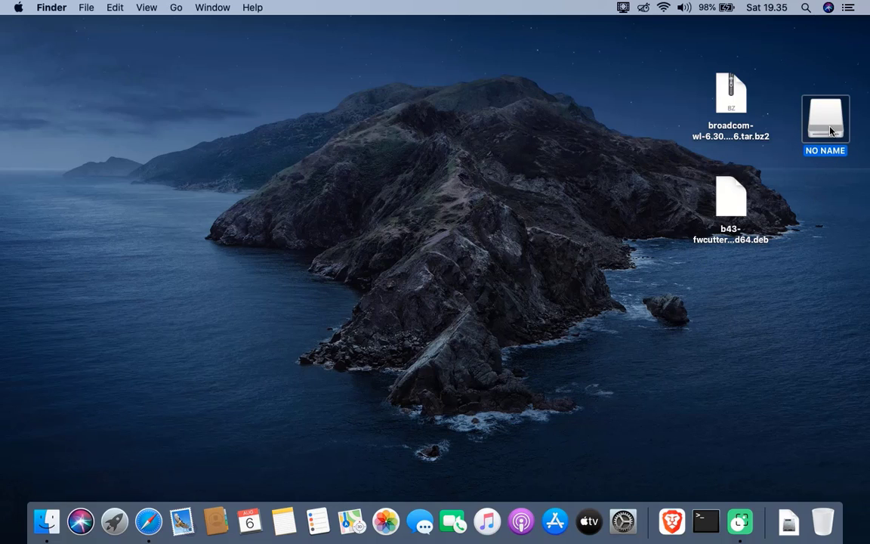
{"action": "left_click", "coordinate": [420, 280]}
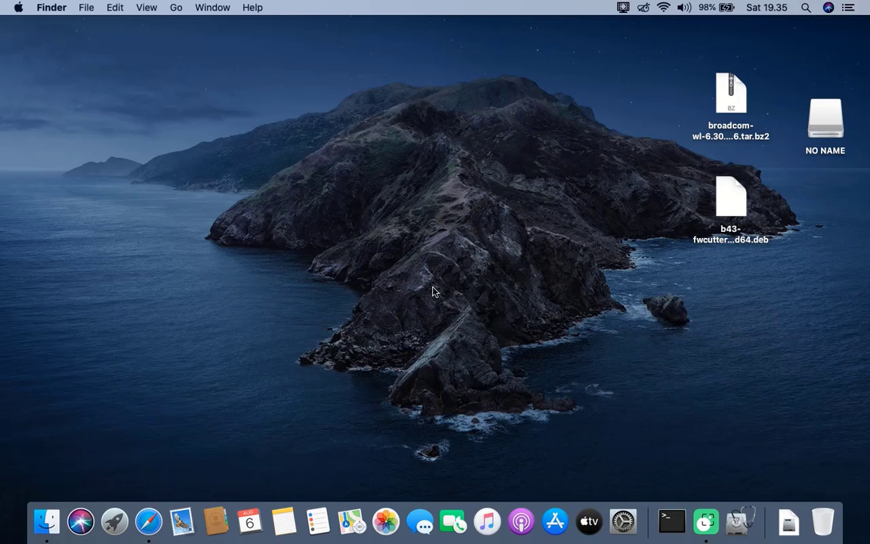
{"action": "left_click", "coordinate": [115, 521]}
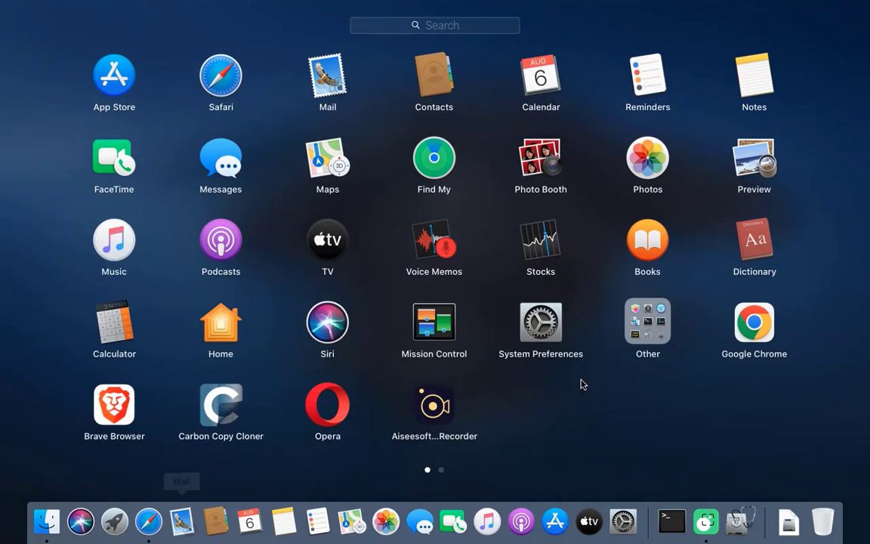
{"action": "left_click", "coordinate": [642, 332]}
{"action": "left_click", "coordinate": [424, 238]}
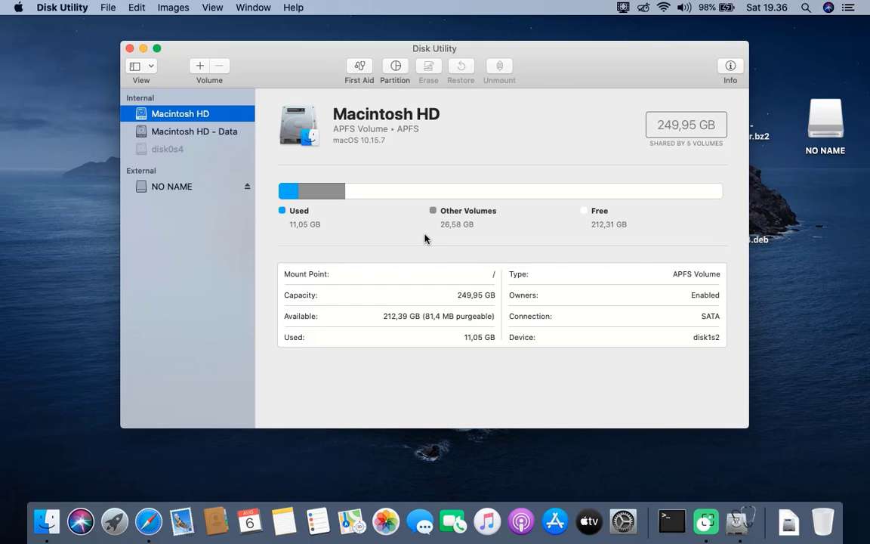
{"action": "left_click", "coordinate": [138, 67]}
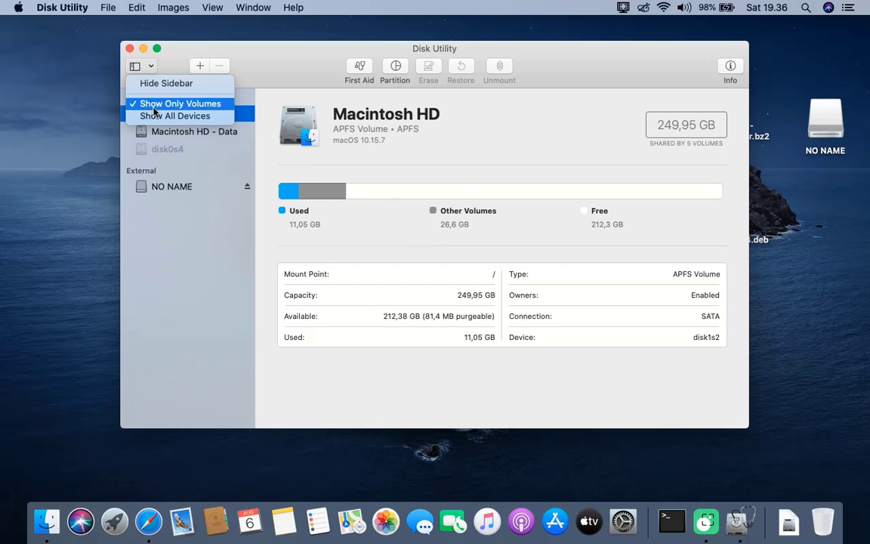
{"action": "left_click", "coordinate": [155, 116]}
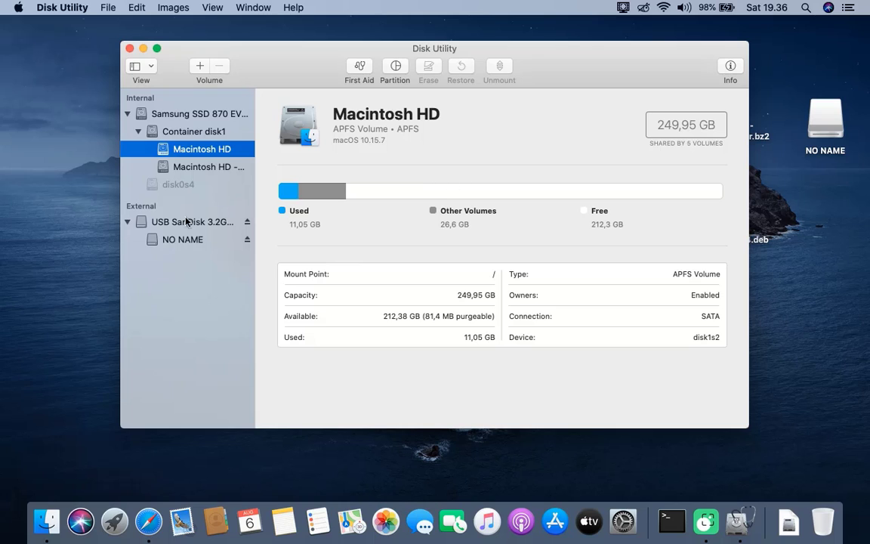
- Erase the external USB SanDisk drive with the MS-DOS (FAT) format and Master Boot Record scheme, and close Disk Utility
{"action": "left_click", "coordinate": [191, 222]}
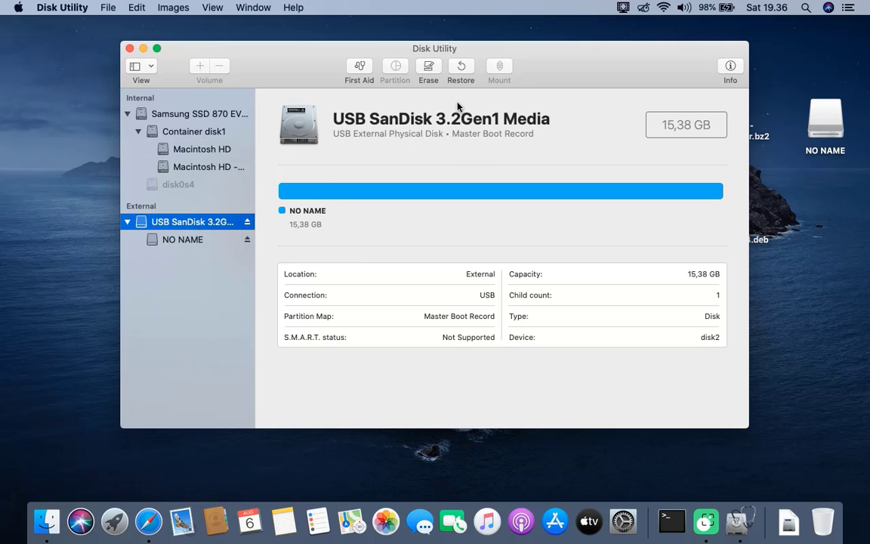
{"action": "left_click", "coordinate": [428, 70]}
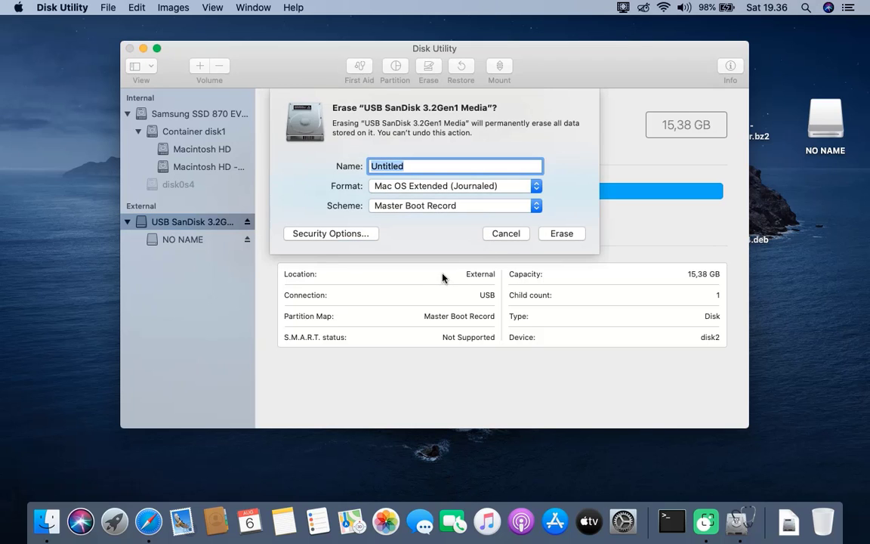
{"action": "left_click", "coordinate": [428, 169]}
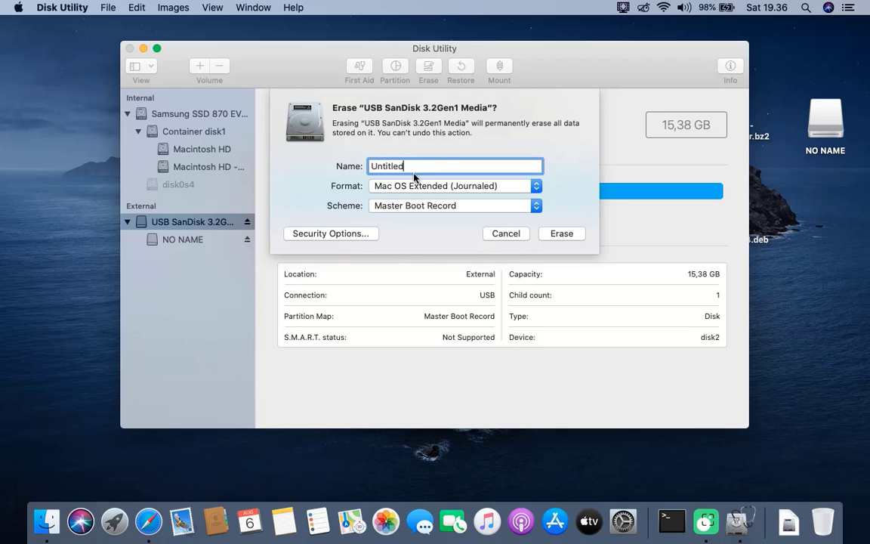
{"action": "left_click", "coordinate": [503, 187]}
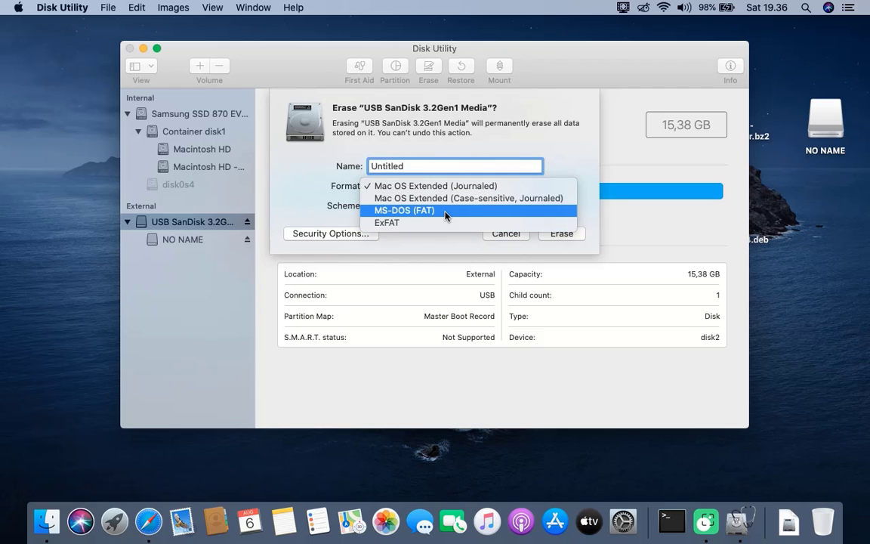
{"action": "left_click", "coordinate": [446, 211]}
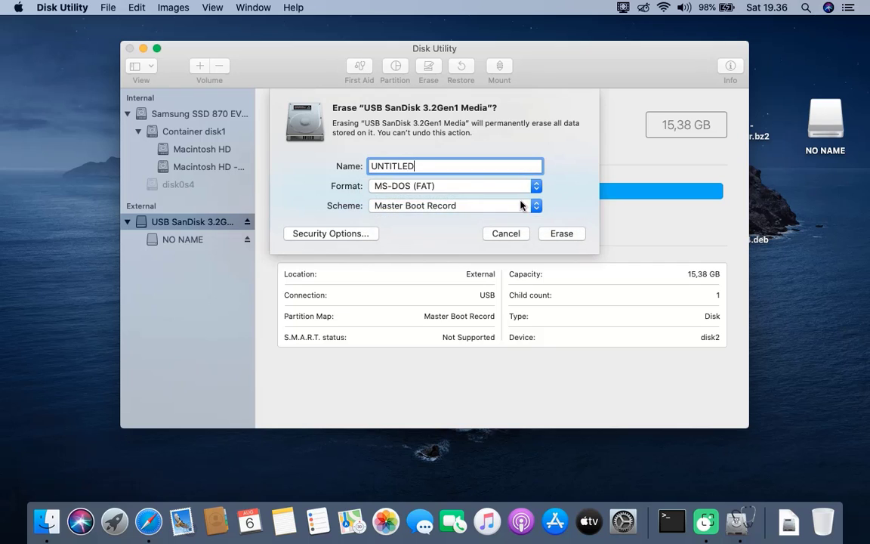
{"action": "left_click", "coordinate": [521, 205]}
{"action": "left_click", "coordinate": [484, 208]}
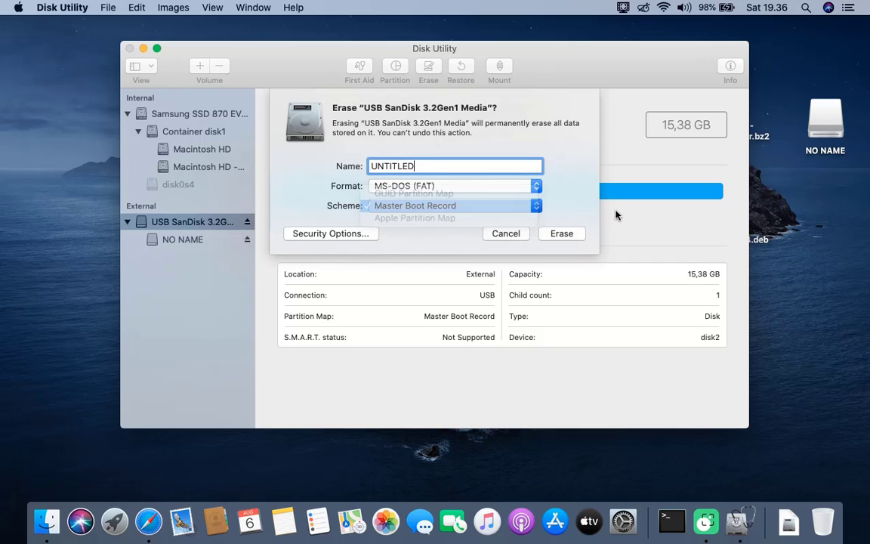
{"action": "left_click", "coordinate": [575, 234]}
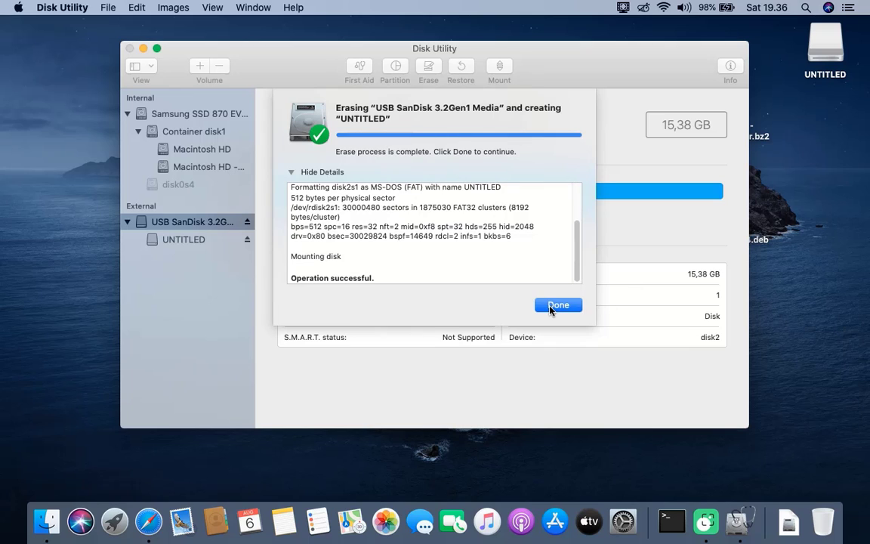
{"action": "left_click", "coordinate": [551, 309]}
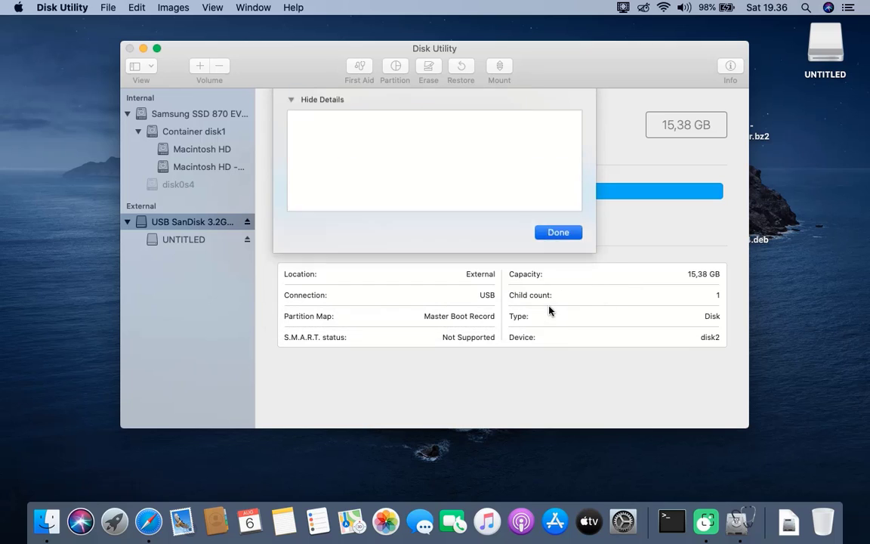
{"action": "left_click", "coordinate": [130, 48]}
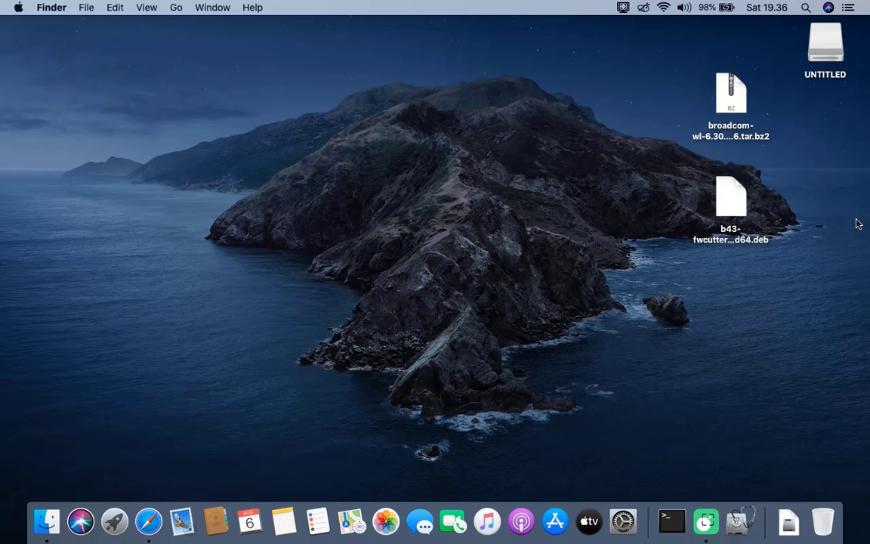
- Move broadcom-wl-6.30.163.46.tar.bz2 and b43-fwcutter_019-3_amd64.deb from the desktop to the UNTITLED USB drive, and close its window
{"action": "left_click", "coordinate": [825, 52]}
{"action": "key", "text": "super+o"}
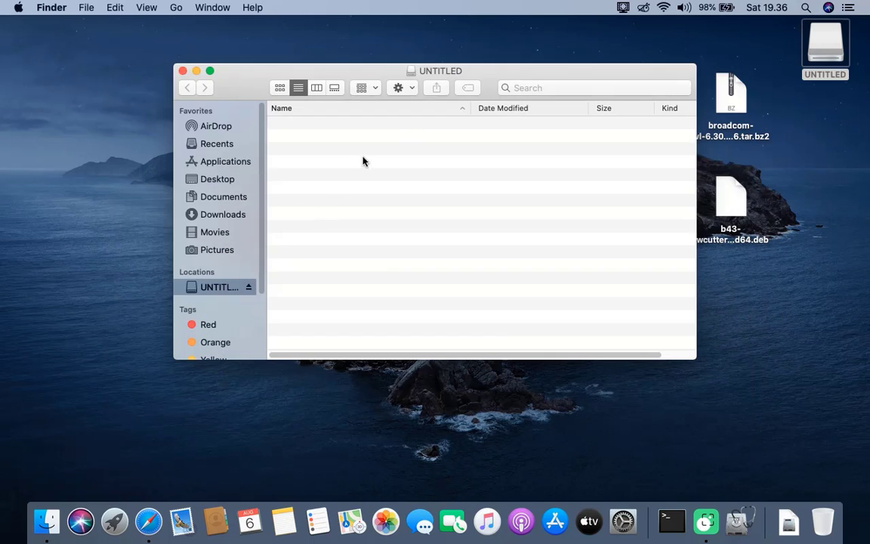
{"action": "left_click_drag", "start_coordinate": [458, 72], "coordinate": [350, 88]}
{"action": "left_click_drag", "start_coordinate": [670, 98], "coordinate": [314, 255]}
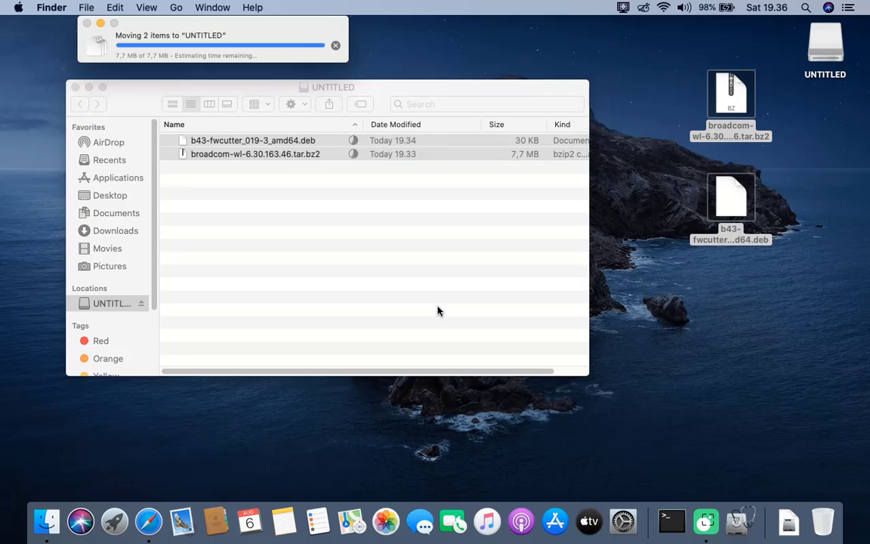
{"action": "left_click", "coordinate": [419, 297]}
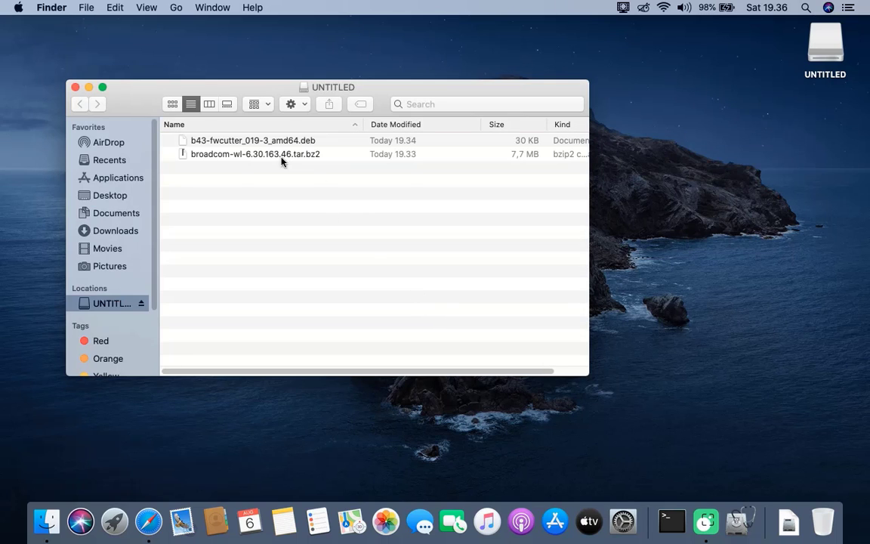
{"action": "left_click", "coordinate": [75, 88]}
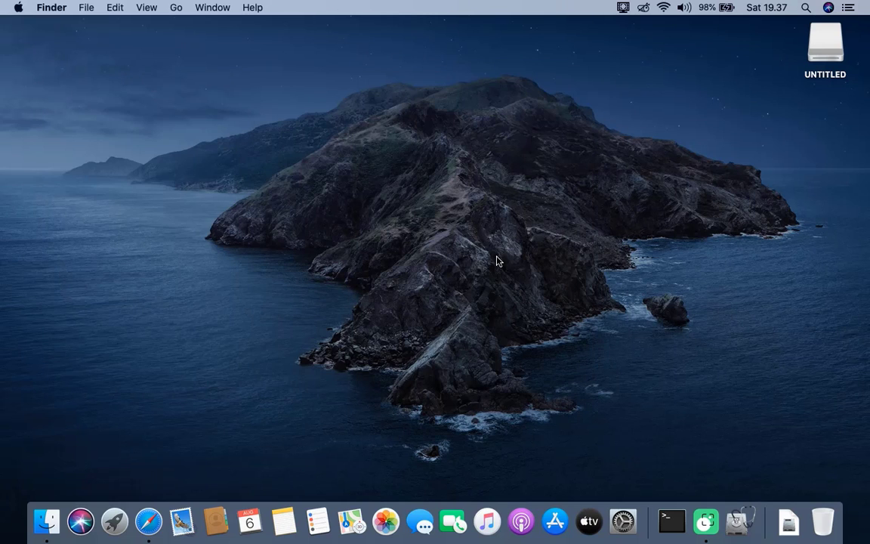
- Restart the Mac into Kali Linux and put the two files from the UNTITLED drive on an empty area of the desktop
{"action": "left_click", "coordinate": [18, 8]}
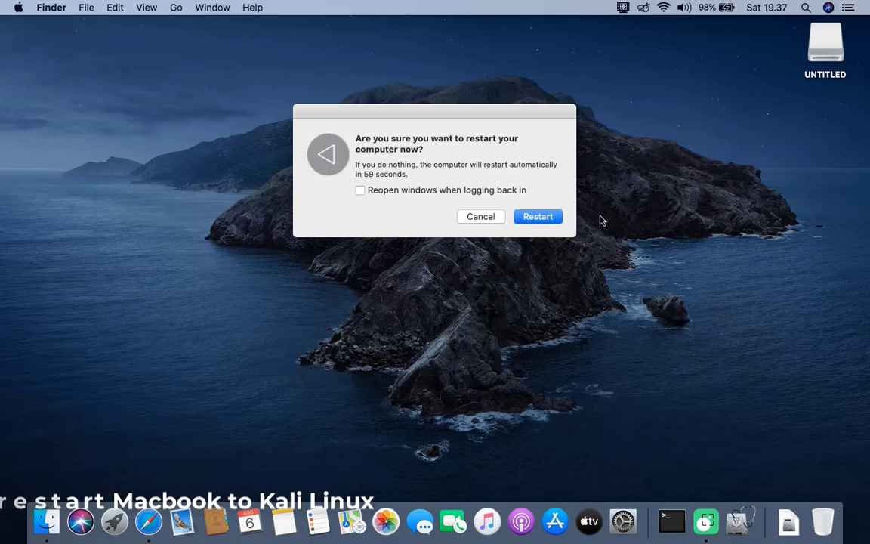
{"action": "left_click", "coordinate": [552, 218]}
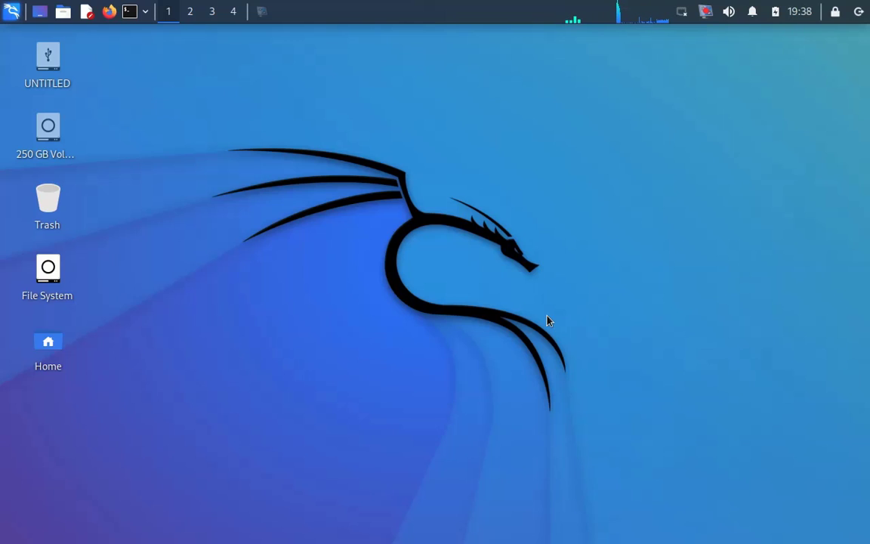
{"action": "double_click", "coordinate": [48, 58]}
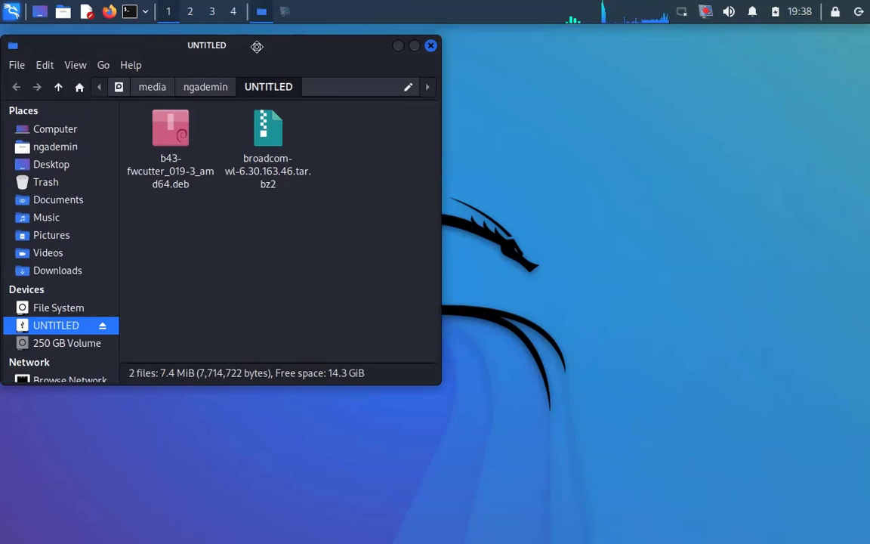
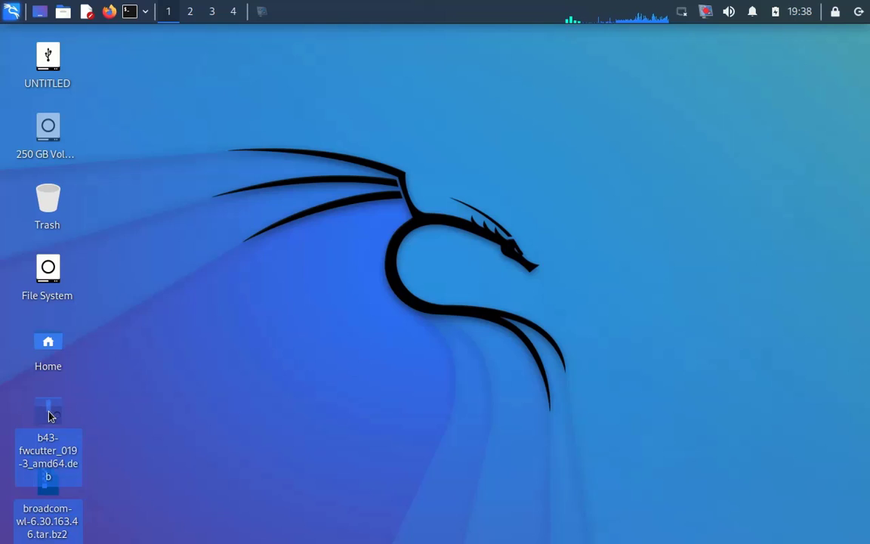
{"action": "left_click_drag", "start_coordinate": [49, 416], "coordinate": [616, 179]}
{"action": "left_click", "coordinate": [478, 321]}
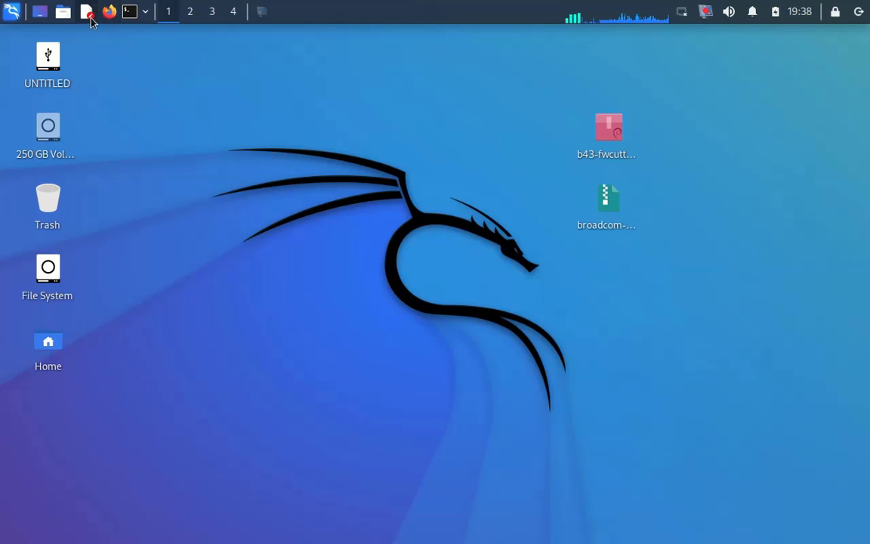
- Open a terminal and arrange its window and the two desktop files so that both files stay visible beside it
{"action": "left_click", "coordinate": [129, 12]}
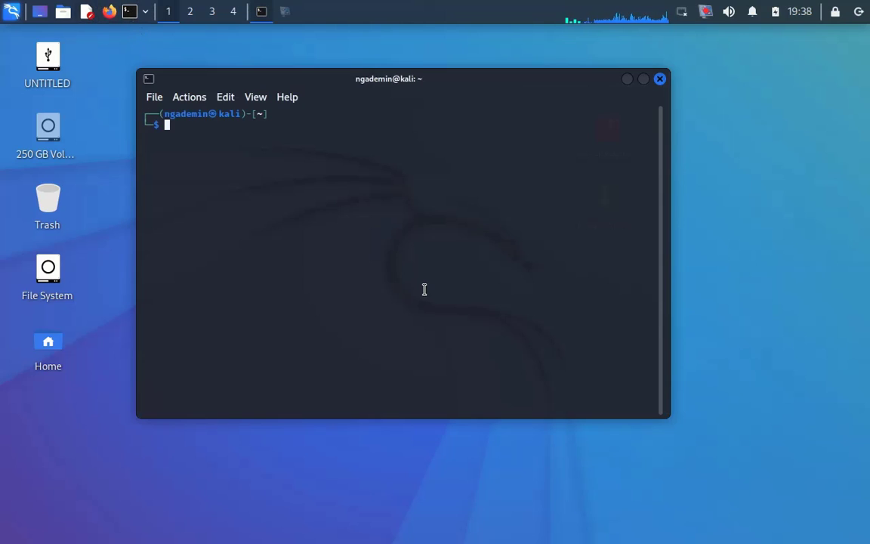
{"action": "left_click_drag", "start_coordinate": [496, 86], "coordinate": [370, 98]}
{"action": "left_click_drag", "start_coordinate": [586, 103], "coordinate": [625, 187]}
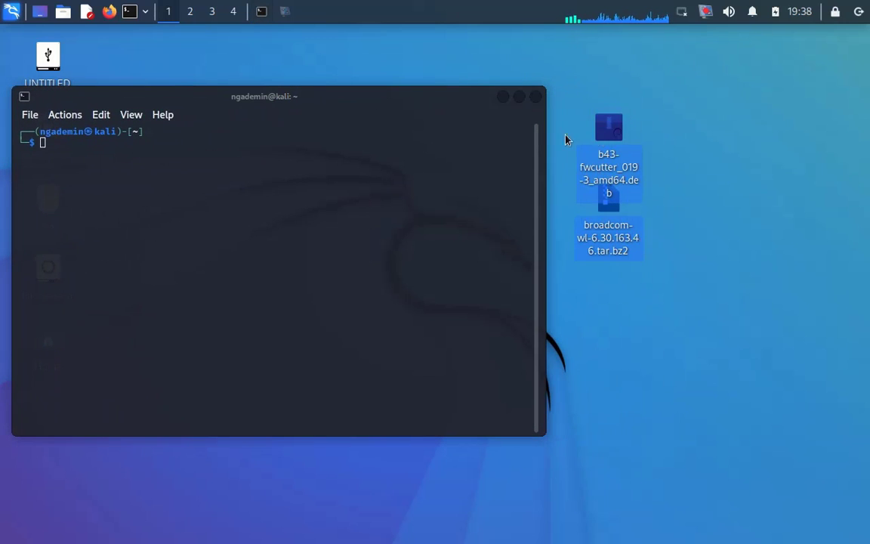
{"action": "left_click_drag", "start_coordinate": [591, 140], "coordinate": [744, 130]}
{"action": "left_click_drag", "start_coordinate": [350, 101], "coordinate": [432, 102]}
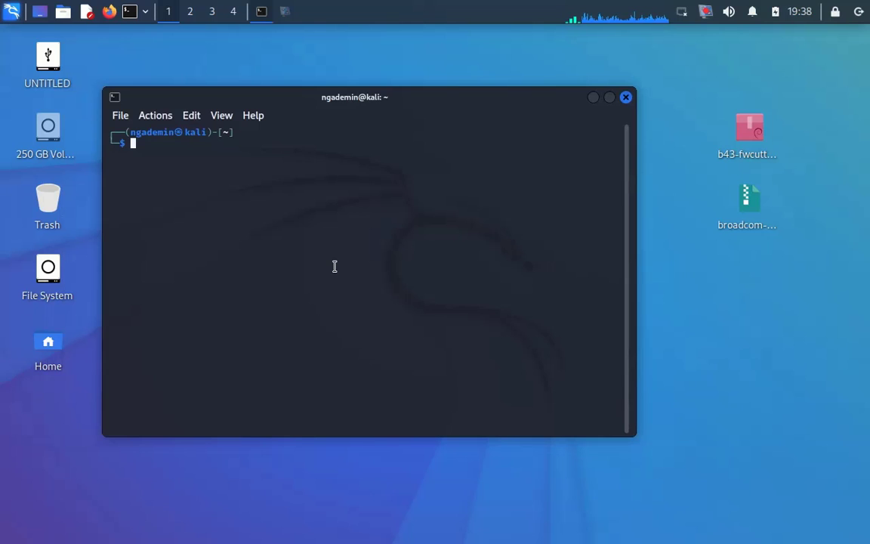
- Change the terminal's working directory to ~/Desktop
{"action": "type", "text": "cd ~/"}
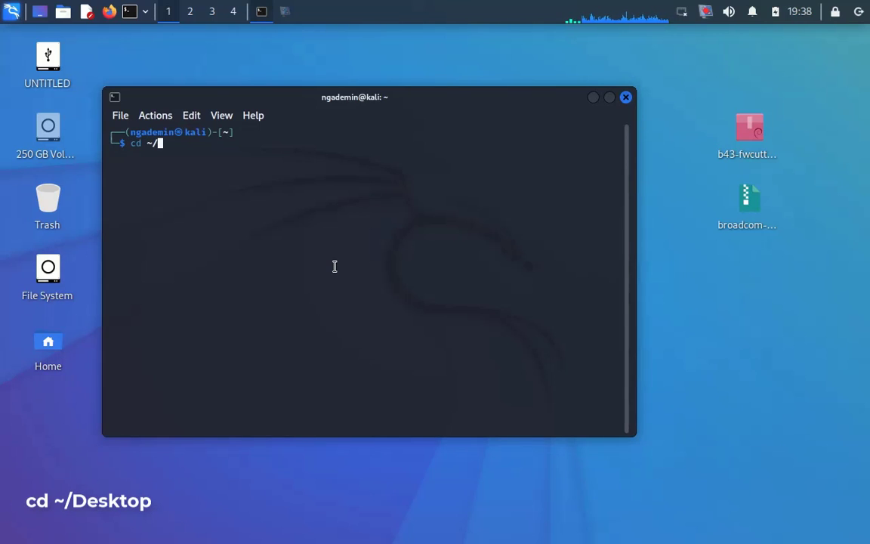
{"action": "type", "text": "Desktop/"}
{"action": "key", "text": "Return"}
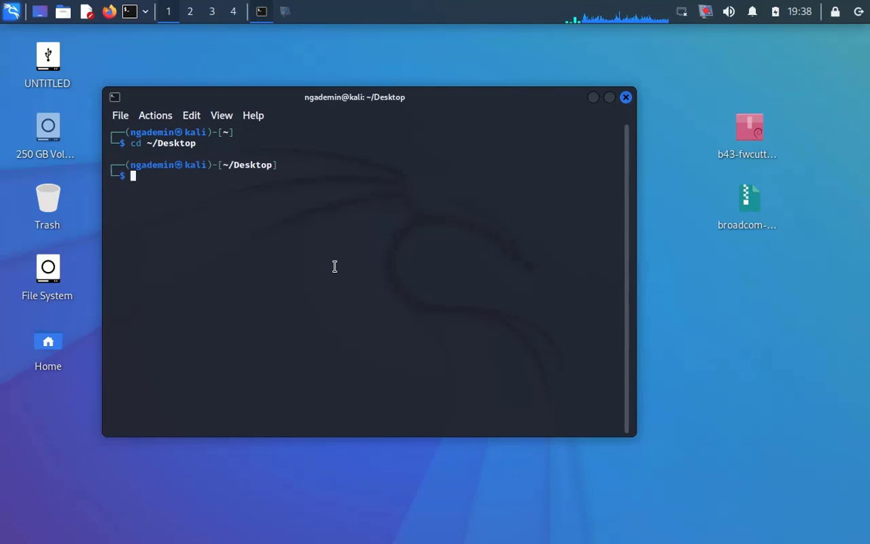
- Install b43-fwcutter_019-3_amd64.deb with sudo dpkg -i, entering the sudo password, and clear the terminal
{"action": "type", "text": "sudo dpk"}
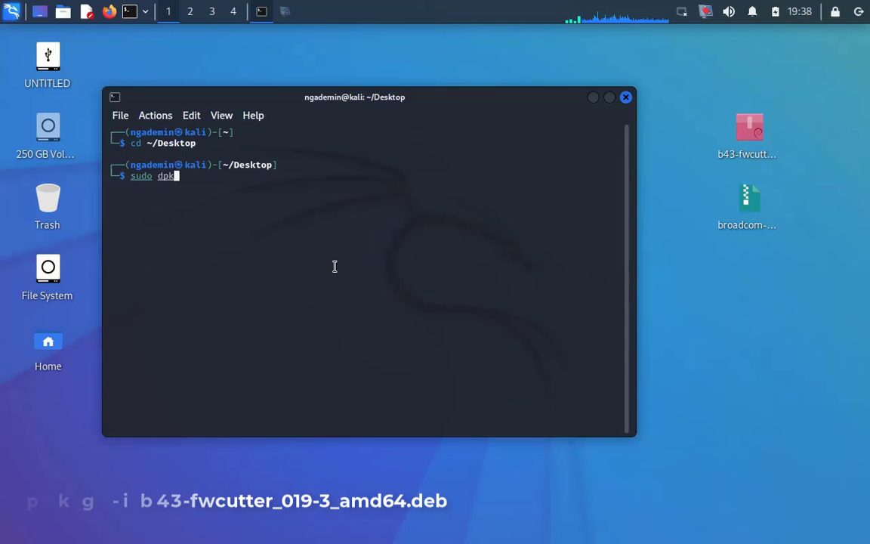
{"action": "type", "text": "g -i b43"}
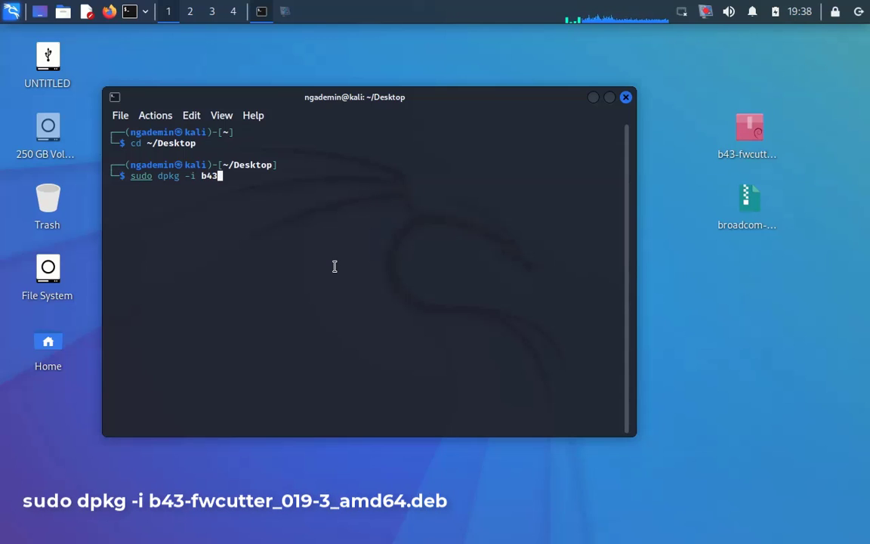
{"action": "key", "text": "Tab"}
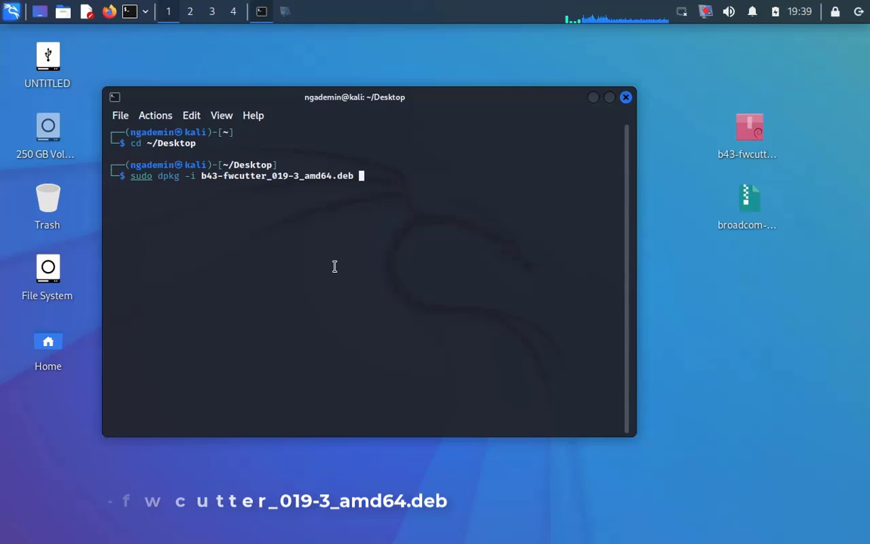
{"action": "key", "text": "Return"}
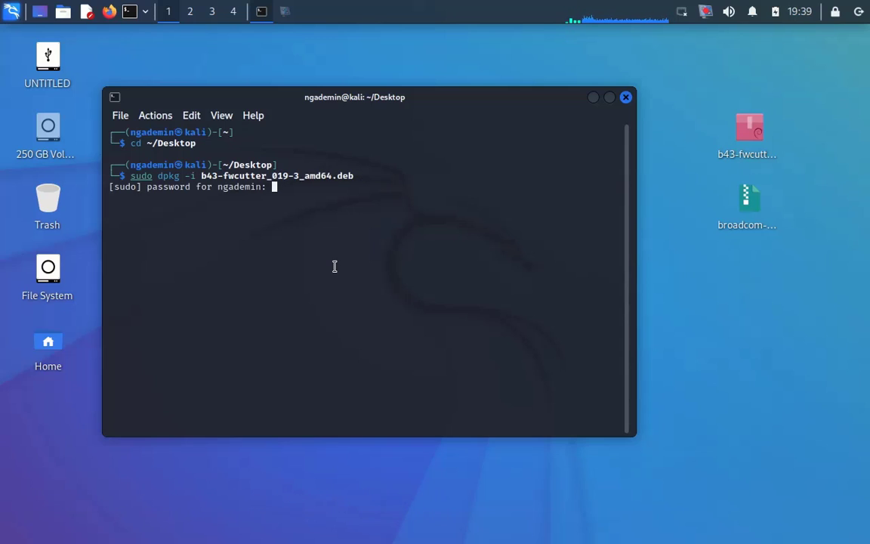
{"action": "key", "text": "Return"}
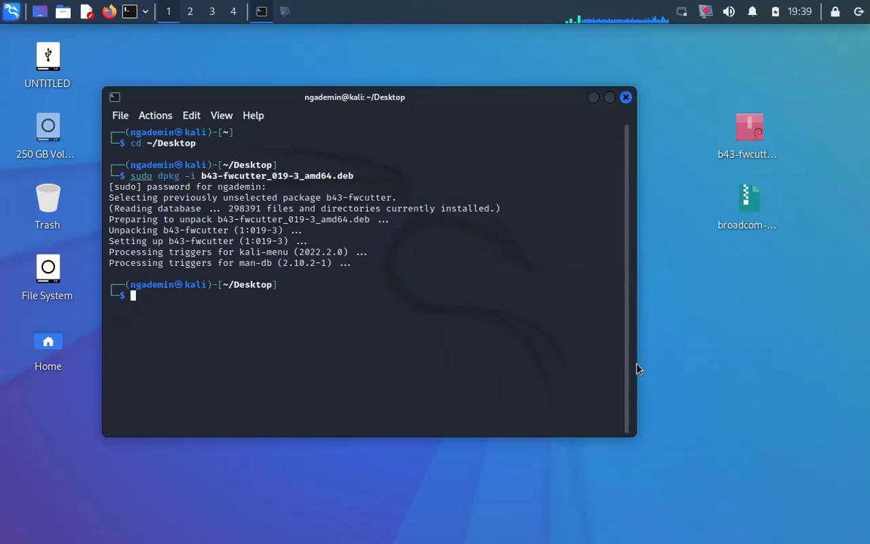
{"action": "type", "text": "clear"}
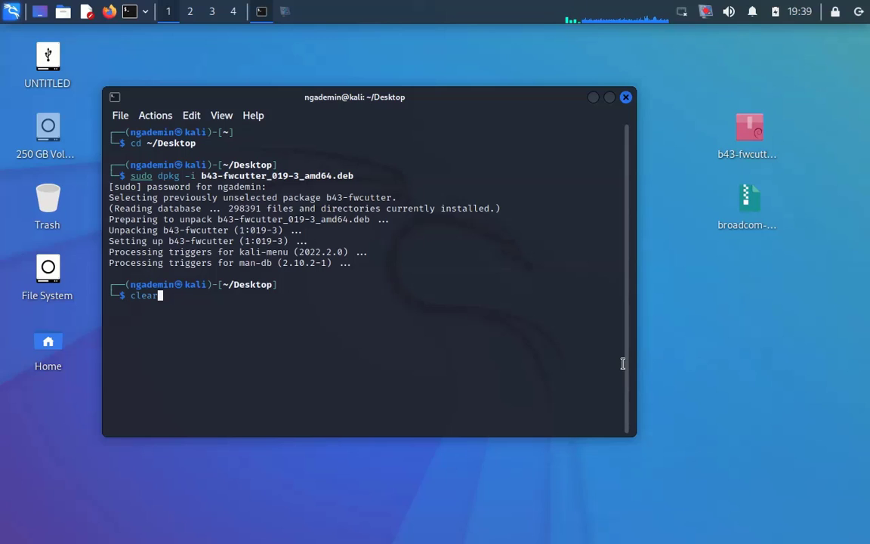
{"action": "key", "text": "Return"}
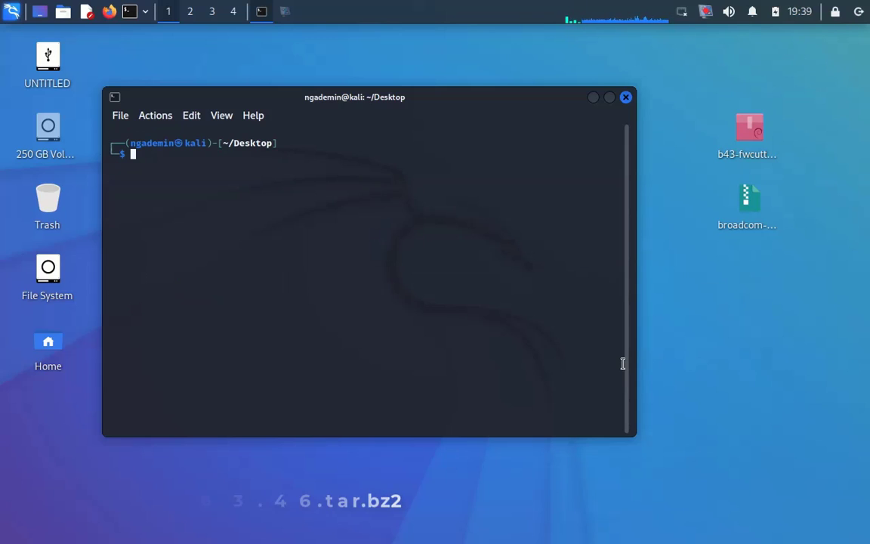
- Extract broadcom-wl-6.30.163.46.tar.bz2 with tar xfvj and clear the terminal
{"action": "type", "text": "tar xf"}
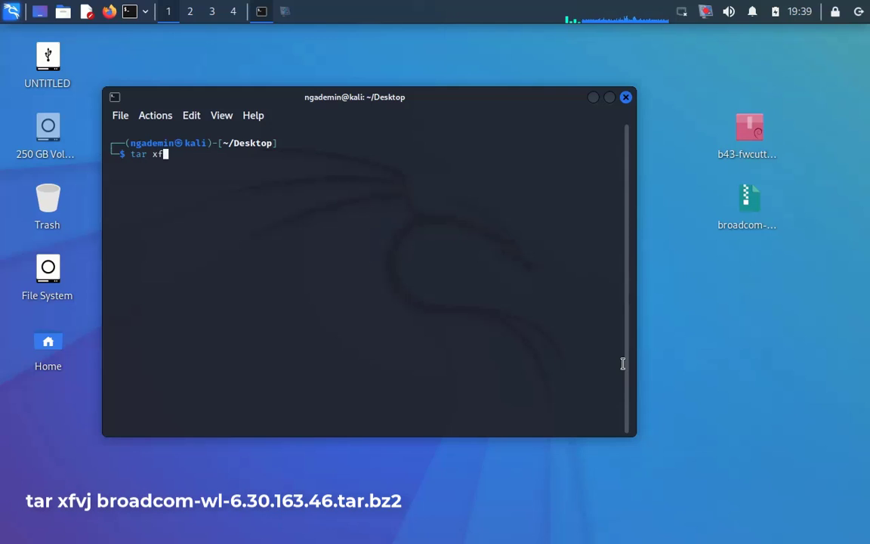
{"action": "type", "text": "vj bro"}
{"action": "key", "text": "Tab"}
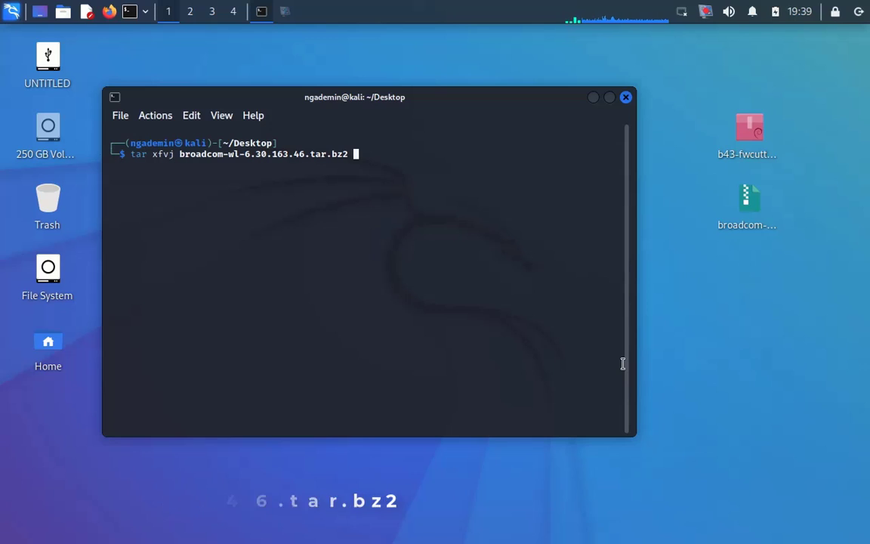
{"action": "key", "text": "Return"}
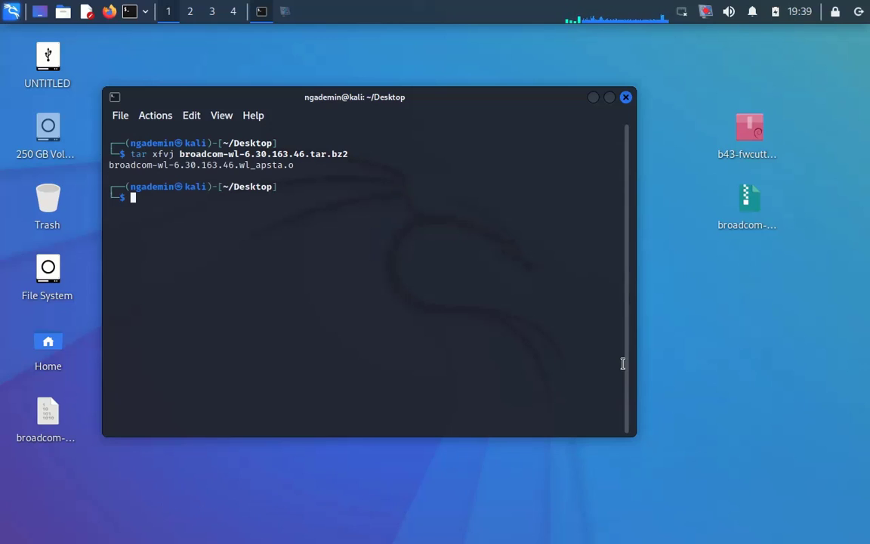
{"action": "type", "text": "clear"}
{"action": "key", "text": "Return"}
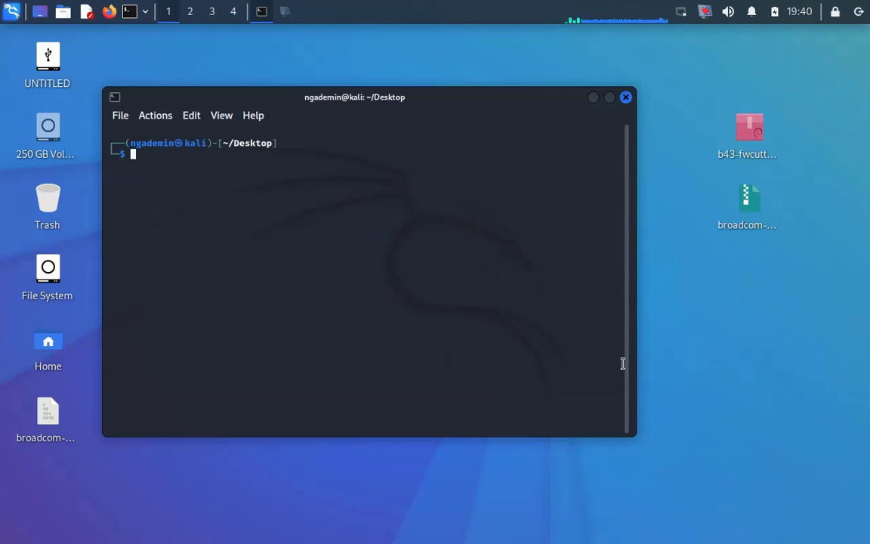
- Extract the firmware from broadcom-wl-6.30.163.46.wl_apsta.o into /lib/firmware with sudo b43-fwcutter -w
{"action": "key", "text": "Up"}
{"action": "key", "text": "Home"}
{"action": "key", "text": "Right"}
{"action": "key", "text": "Right"}
{"action": "key", "text": "Right"}
{"action": "key", "text": "Right"}
{"action": "key", "text": "Right"}
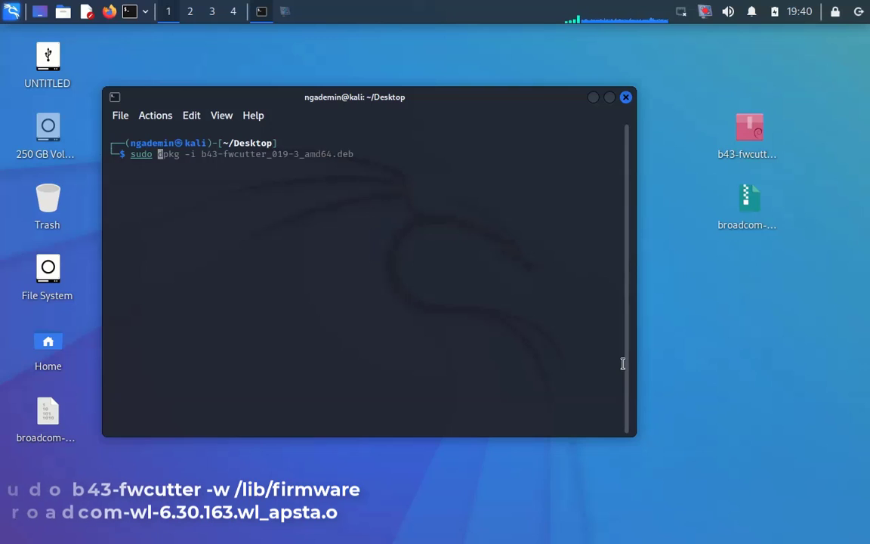
{"action": "key", "text": "ctrl+k"}
{"action": "type", "text": "b43"}
{"action": "key", "text": "Tab"}
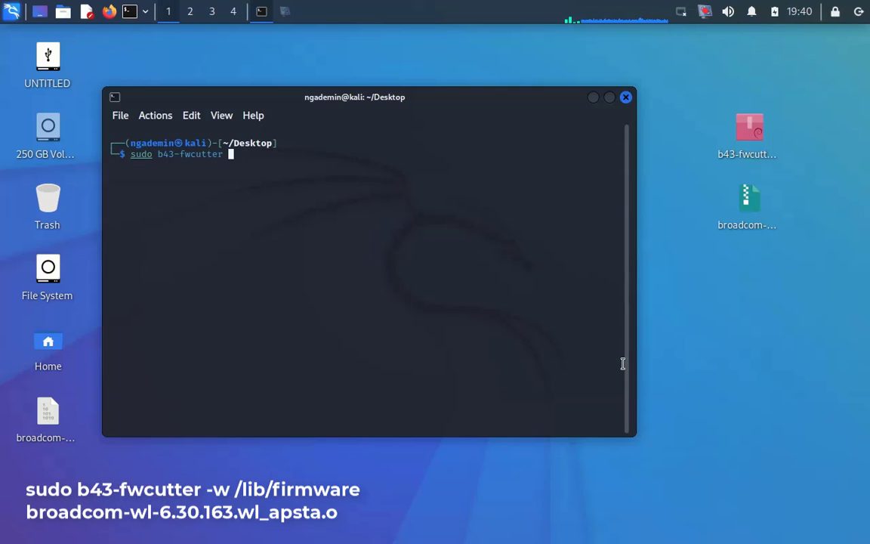
{"action": "type", "text": "-w /lib/firmw"}
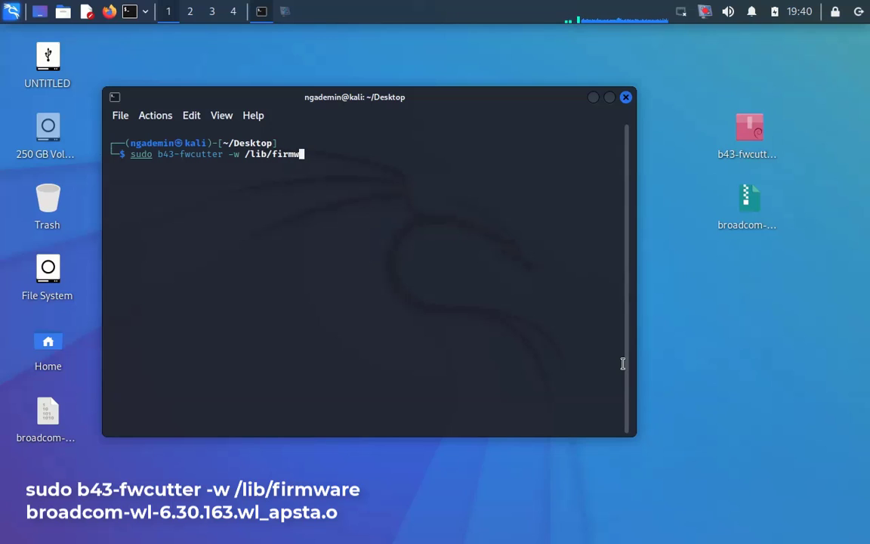
{"action": "type", "text": "are bro"}
{"action": "key", "text": "Tab"}
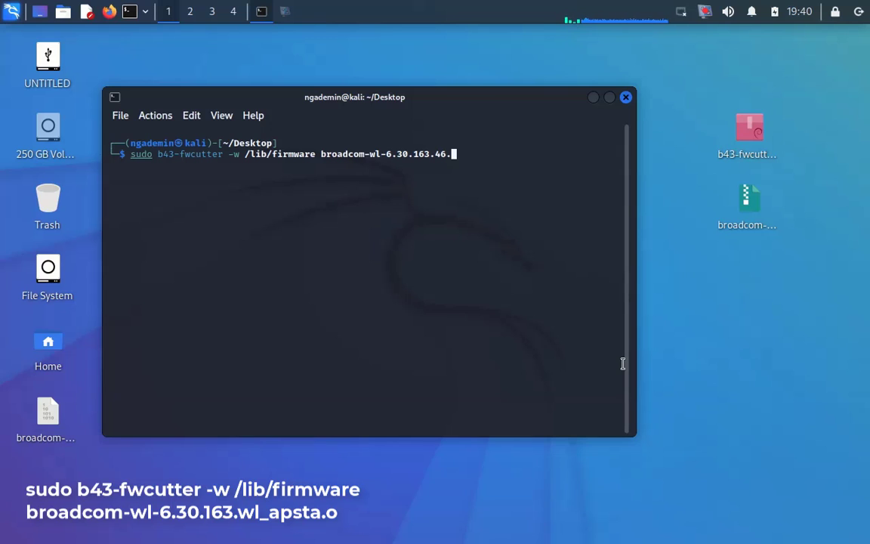
{"action": "key", "text": "Tab"}
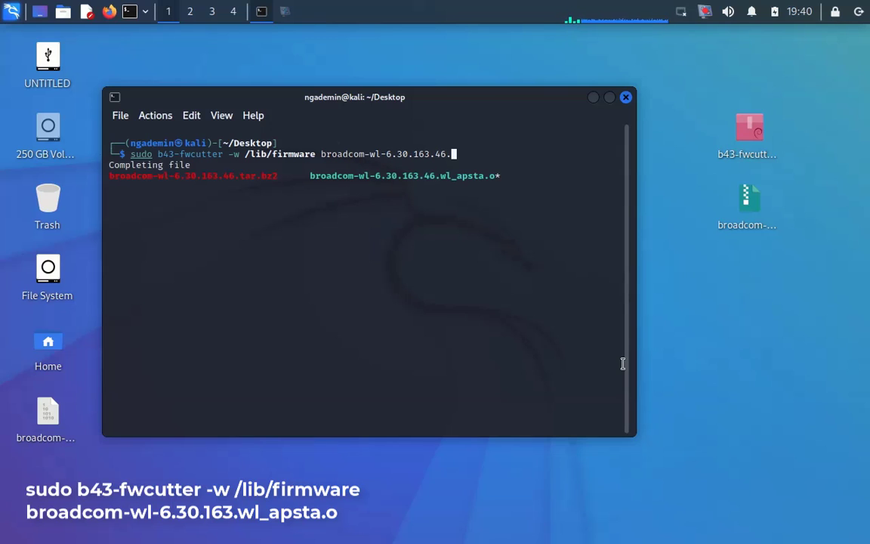
{"action": "key", "text": "Tab"}
{"action": "key", "text": "Tab"}
{"action": "key", "text": "Tab"}
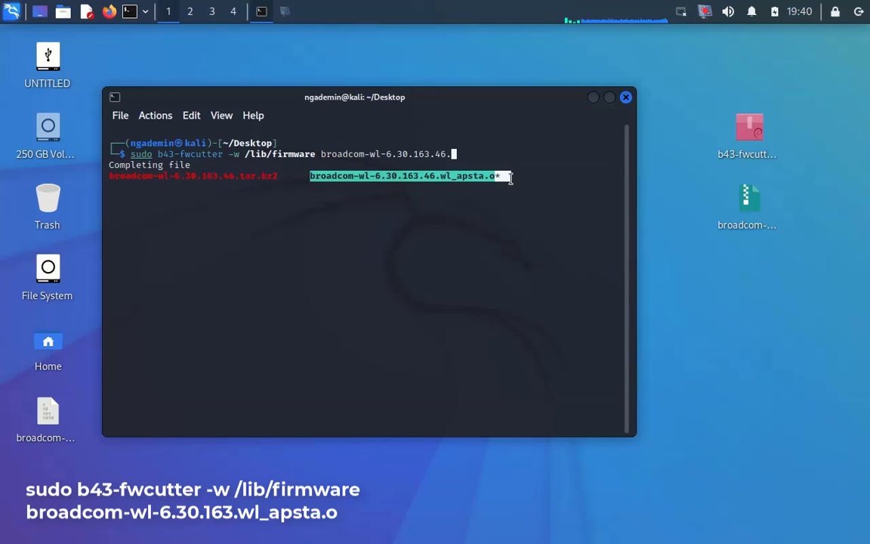
{"action": "type", "text": "w"}
{"action": "key", "text": "Tab"}
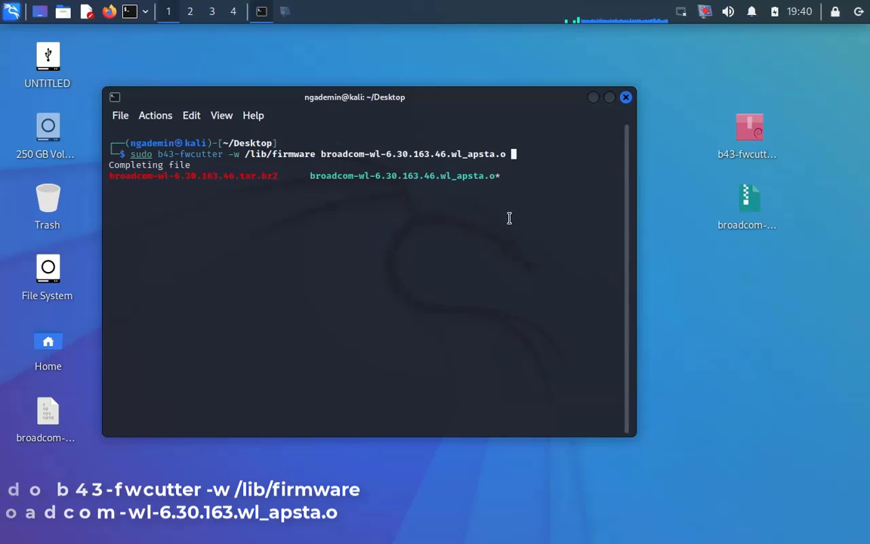
{"action": "key", "text": "Return"}
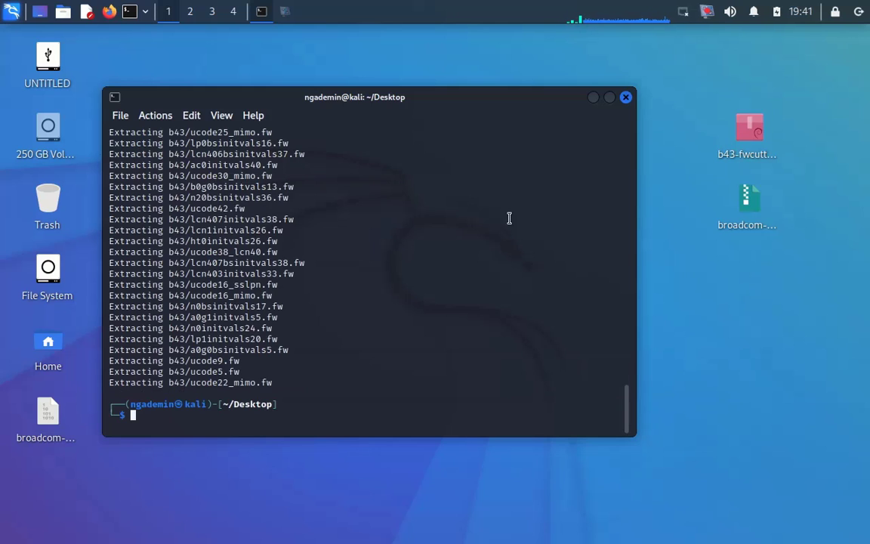
- Clear and close the terminal, and open the session's log-out options
{"action": "type", "text": "clear"}
{"action": "key", "text": "Return"}
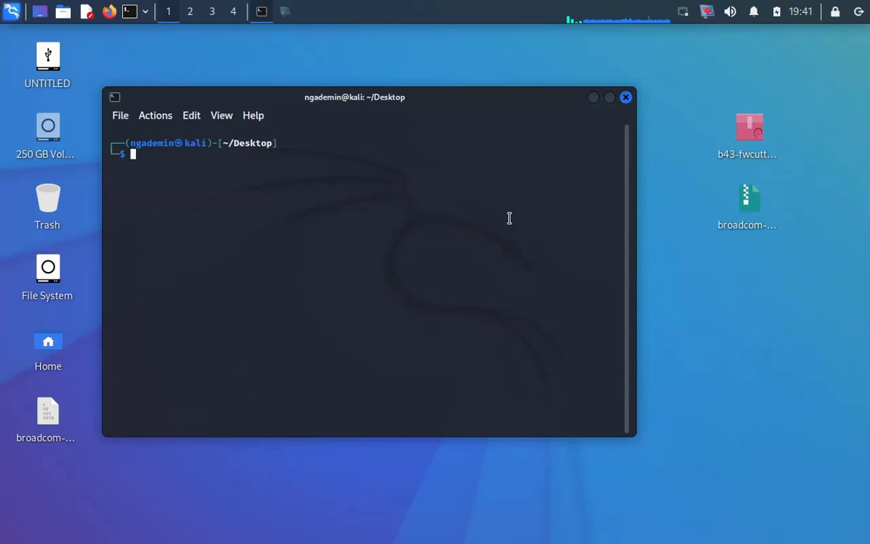
{"action": "left_click", "coordinate": [626, 98]}
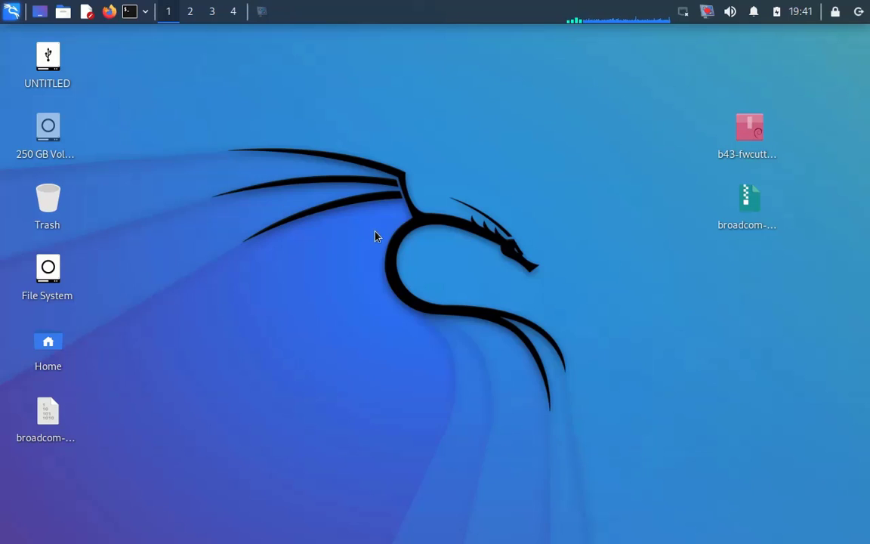
{"action": "left_click", "coordinate": [859, 12]}
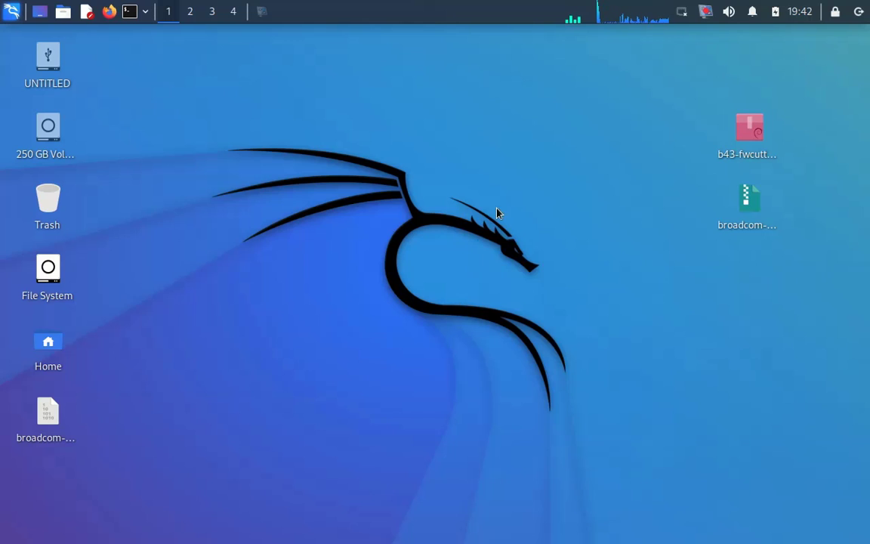
- Connect to the available Wi-Fi network "kios plat" by entering the Wi-Fi password, and check the network connection status
{"action": "left_click", "coordinate": [682, 13]}
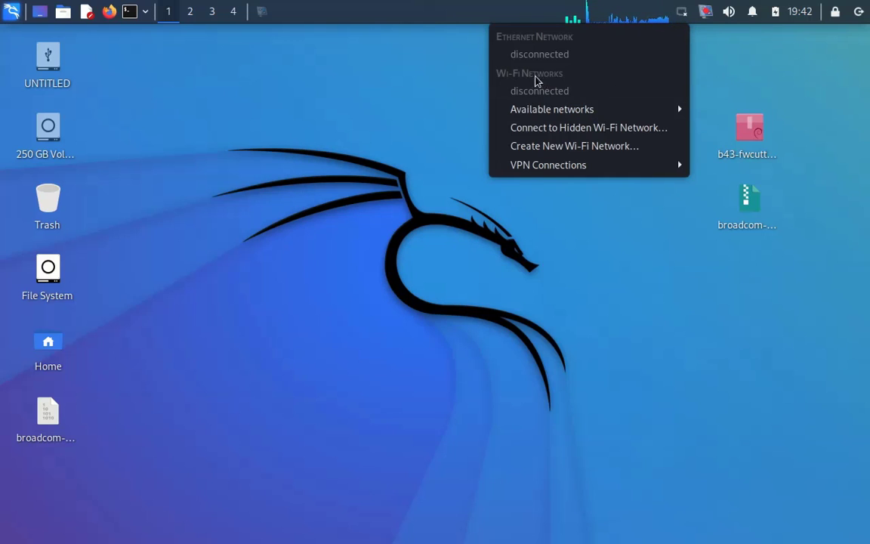
{"action": "mouse_move", "coordinate": [538, 110]}
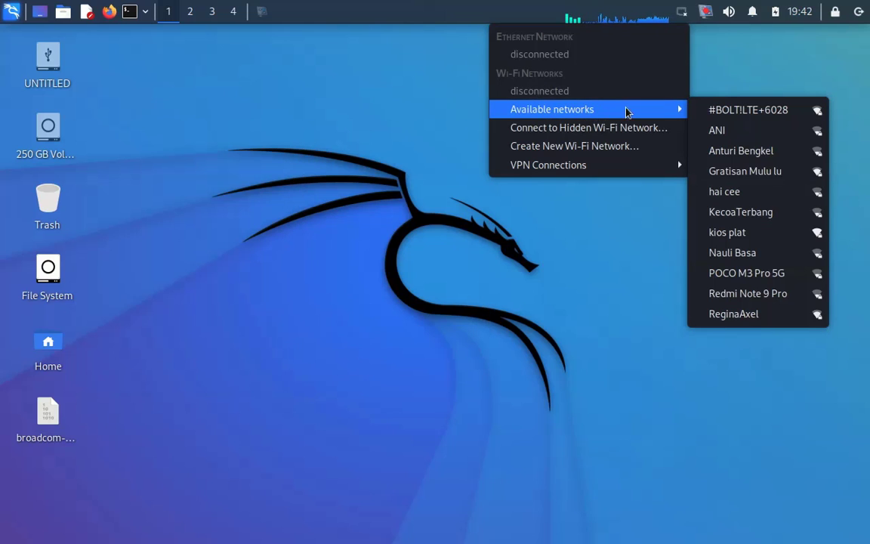
{"action": "left_click", "coordinate": [759, 233]}
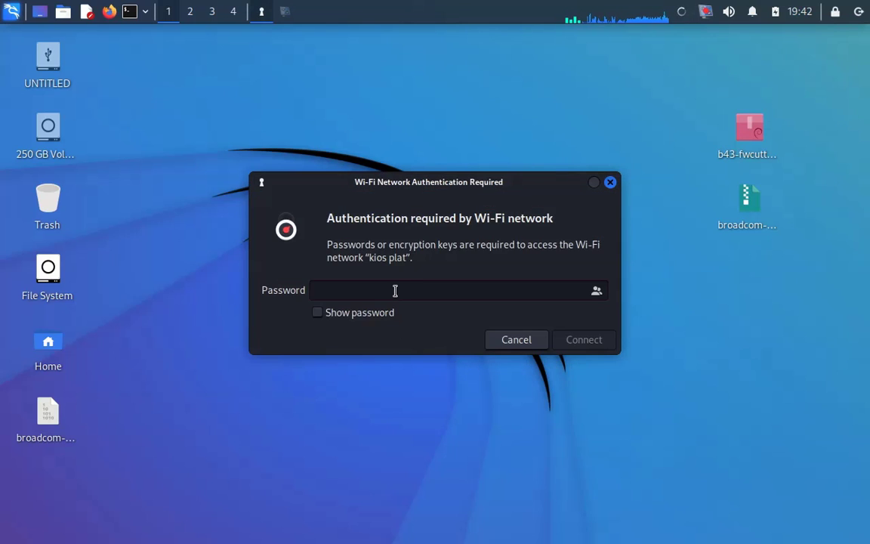
{"action": "left_click", "coordinate": [395, 290]}
{"action": "type", "text": "***"}
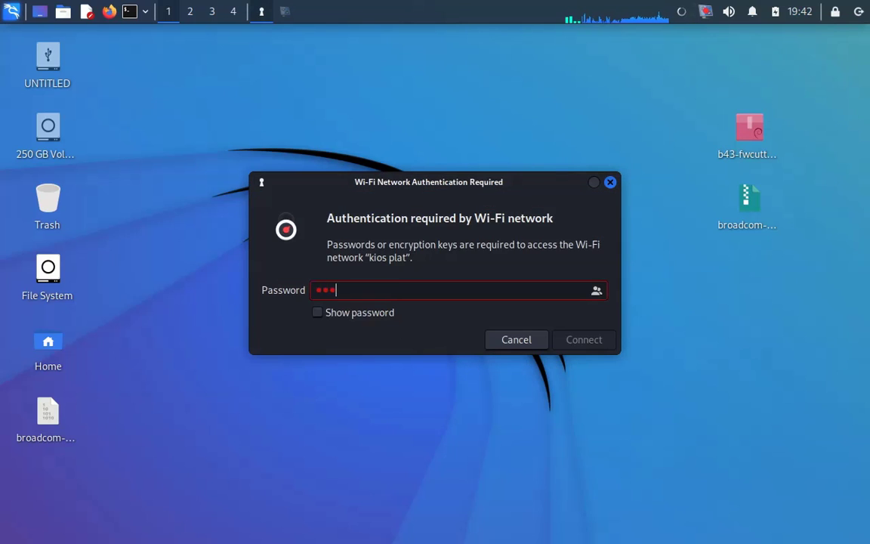
{"action": "type", "text": "****"}
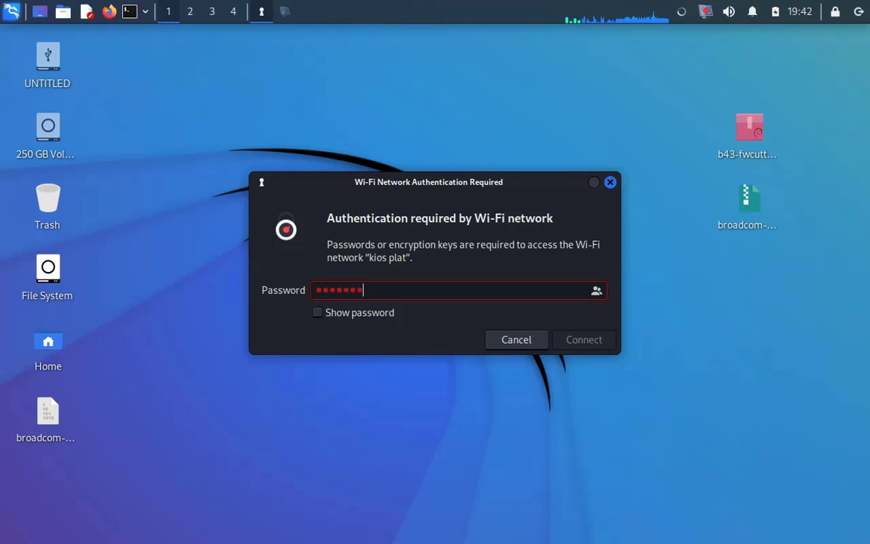
{"action": "type", "text": "****"}
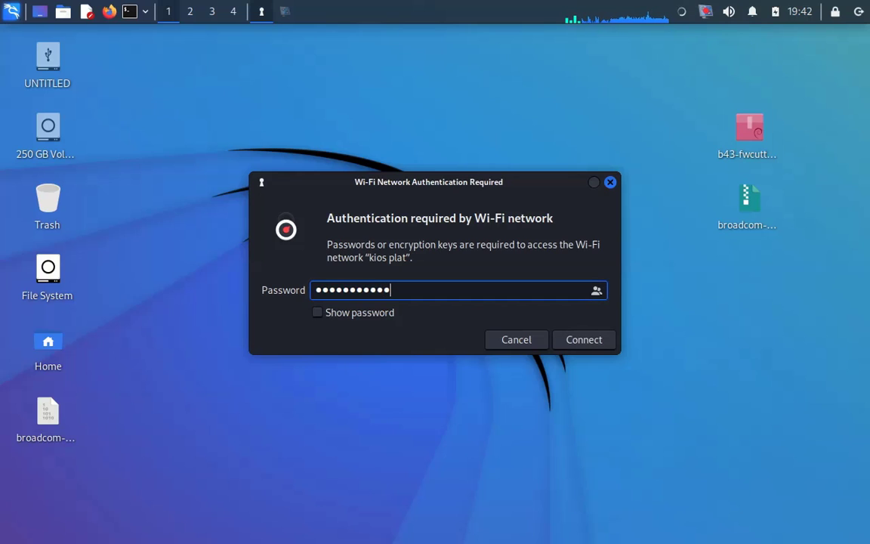
{"action": "left_click", "coordinate": [586, 340]}
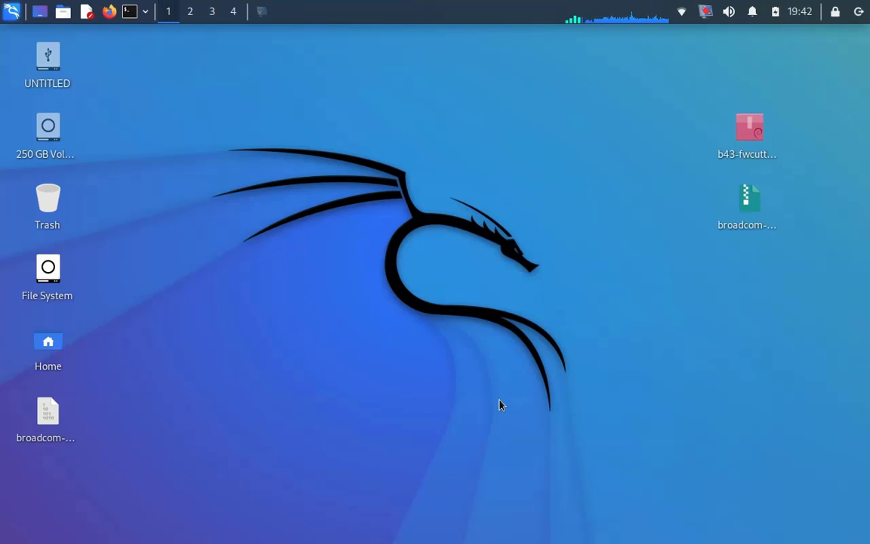
{"action": "left_click", "coordinate": [679, 18]}
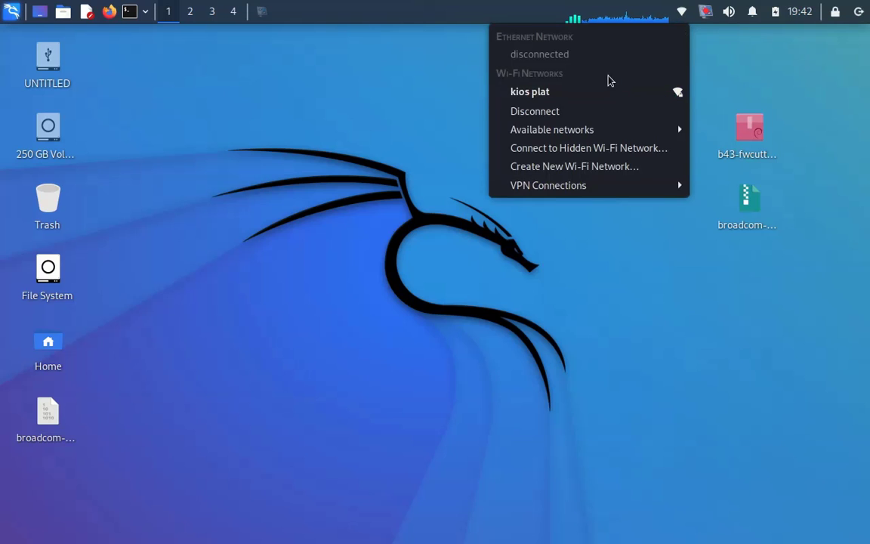
{"action": "left_click", "coordinate": [763, 85]}
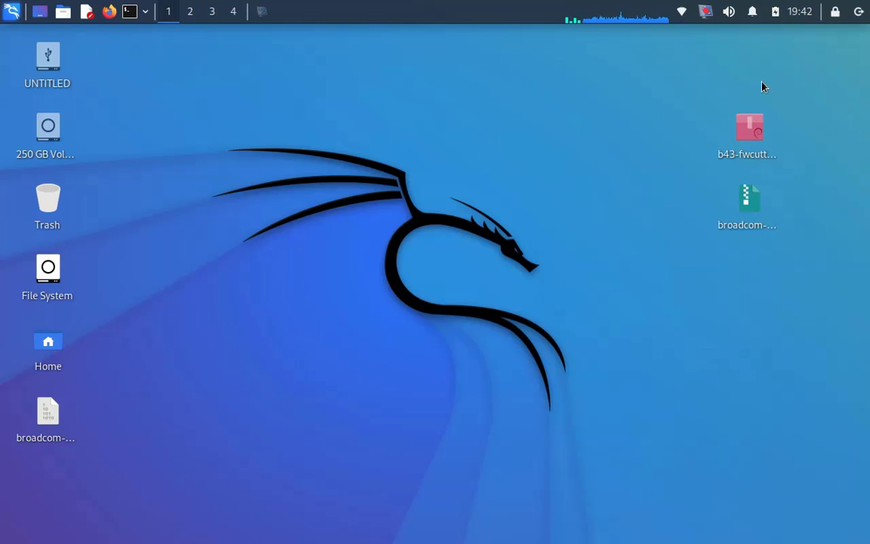